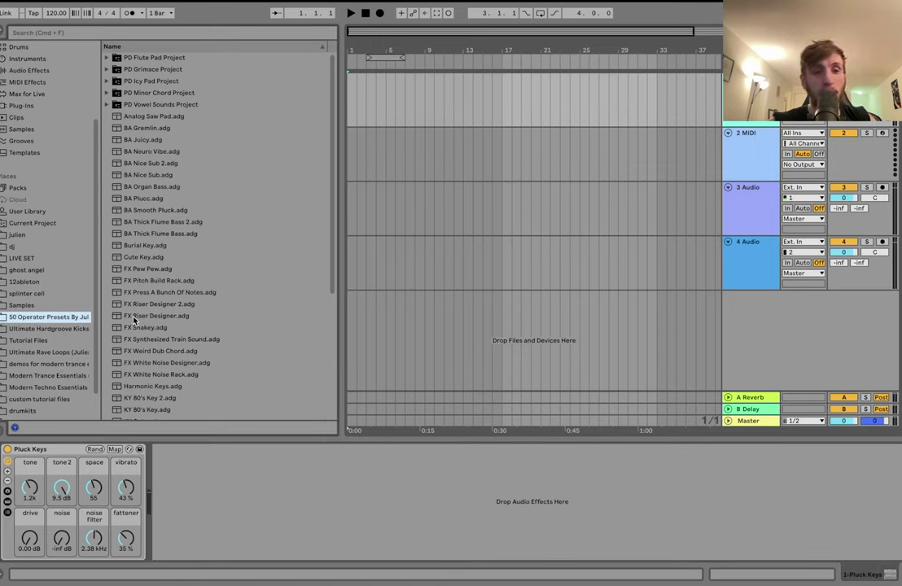
# Look through the presets in the 50 Operator Presets folder.
pyautogui.scroll(-5, 150, 181)
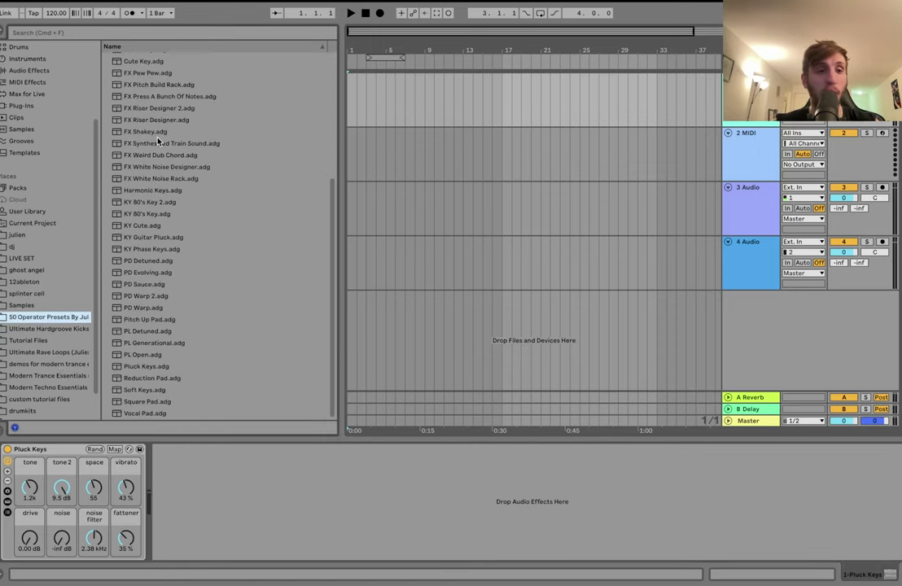
pyautogui.scroll(5, 155, 155)
pyautogui.scroll(-2, 160, 147)
pyautogui.scroll(-4, 160, 146)
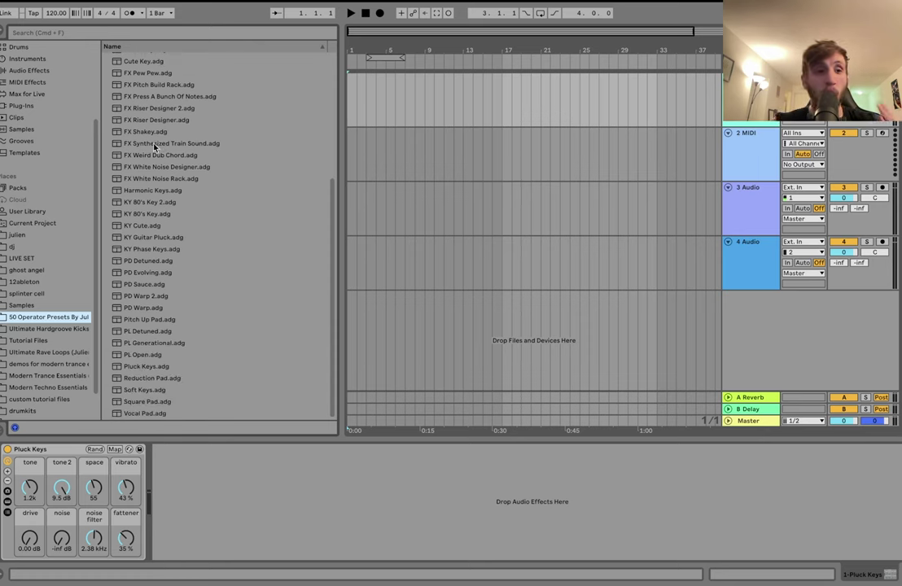
pyautogui.scroll(5, 126, 112)
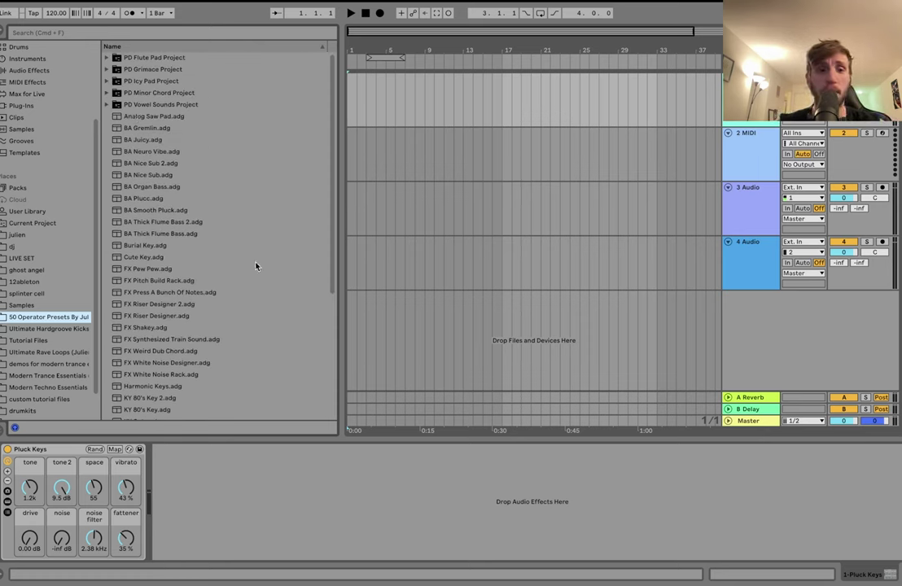
# Create an eight-bar MIDI clip at the start of the Pluck Keys track and loop it.
pyautogui.moveTo(419, 109); pyautogui.dragTo(315, 110)
pyautogui.press('super+shift+m')
pyautogui.press('super+l')
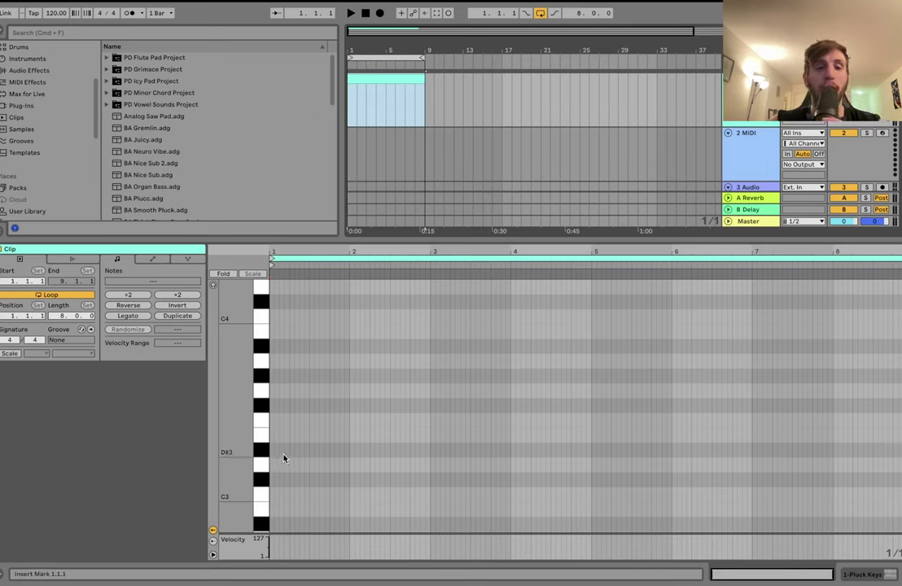
# Enter an ascending C minor scale from C3 to C4 as consecutive eighth notes in bar 1.
pyautogui.doubleClick(272, 493)
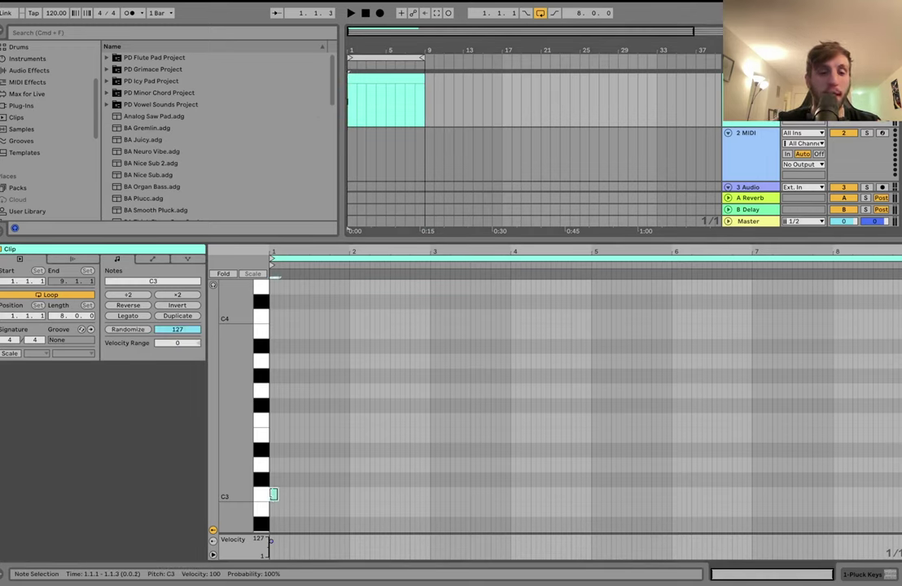
pyautogui.doubleClick(294, 449)
pyautogui.doubleClick(304, 419)
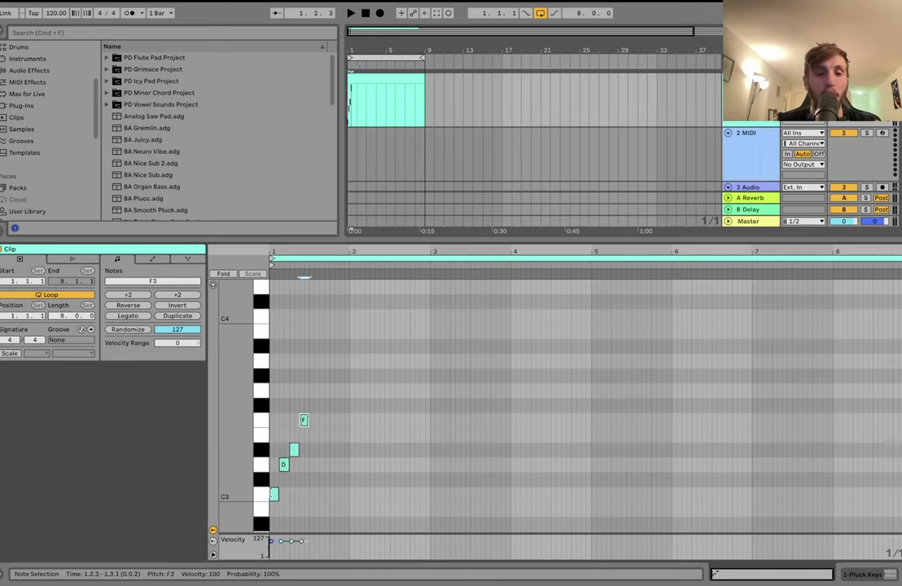
pyautogui.doubleClick(313, 405)
pyautogui.doubleClick(314, 391)
pyautogui.doubleClick(325, 375)
pyautogui.doubleClick(334, 346)
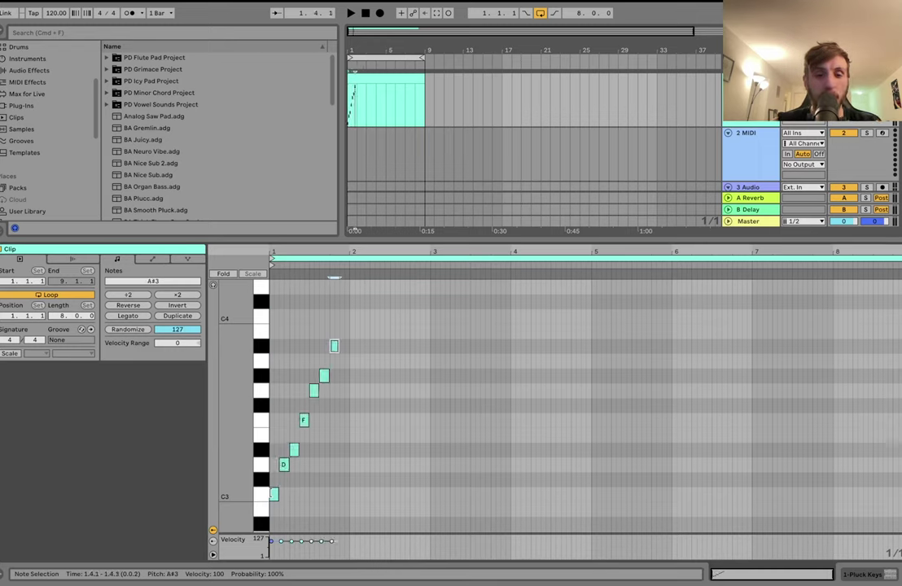
pyautogui.doubleClick(344, 331)
pyautogui.press('Up')
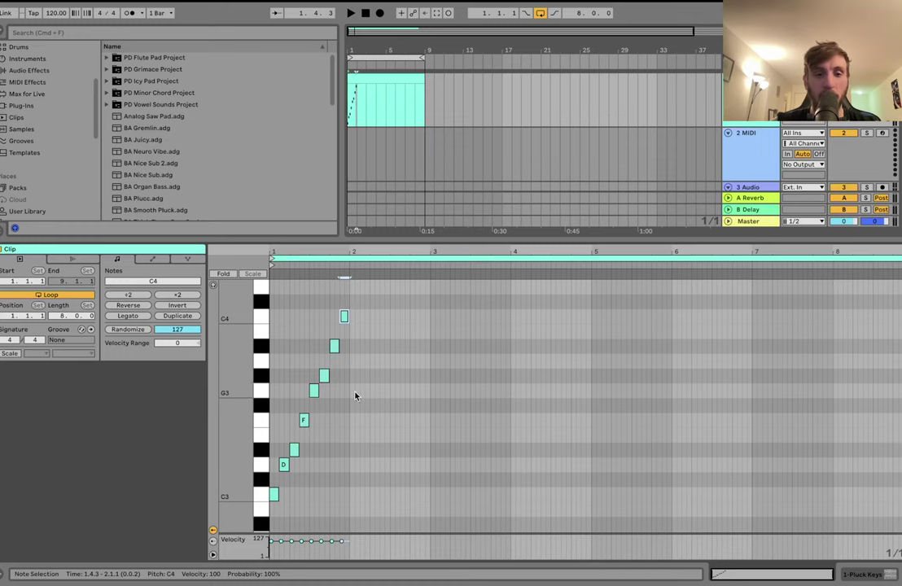
# Set the arrangement loop to bar 1 only and play back the scale.
pyautogui.moveTo(358, 114); pyautogui.dragTo(346, 113)
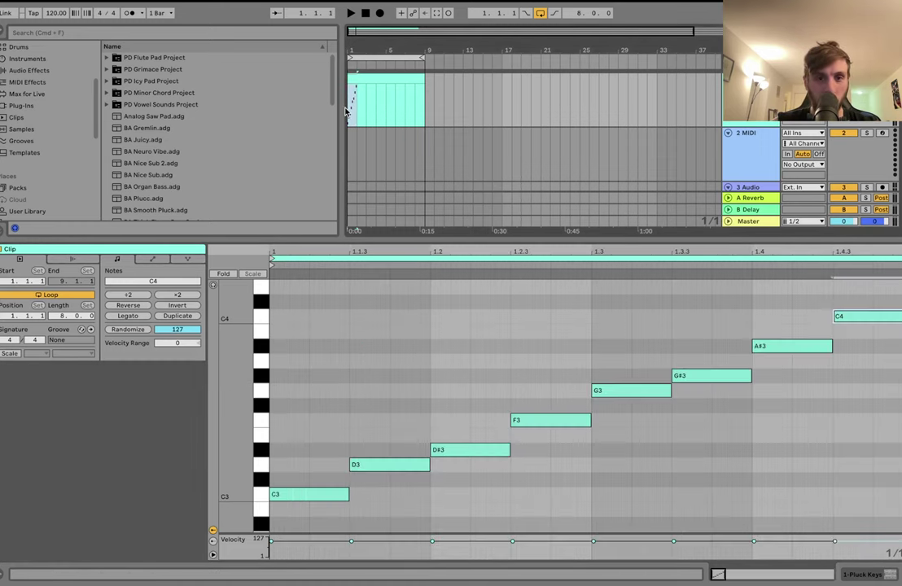
pyautogui.press('space')
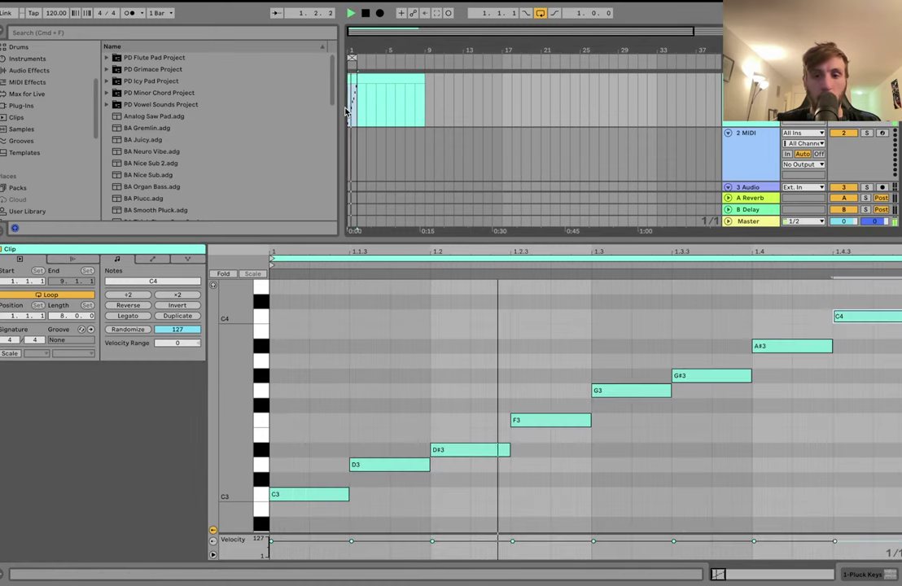
pyautogui.press('space')
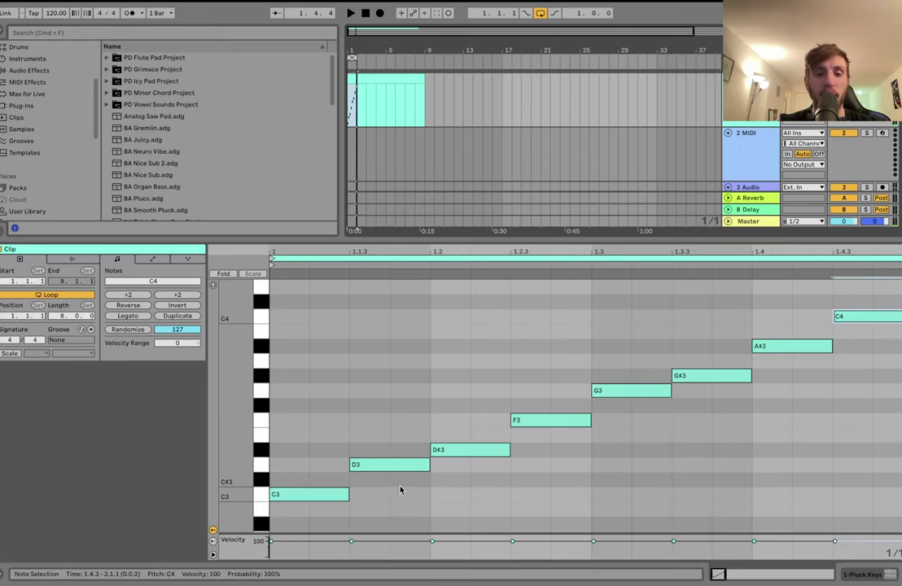
# Transpose all the scale notes down one octave to C2–C3 and play them back.
pyautogui.press('super+a')
pyautogui.hotkey('shift', 'Down')
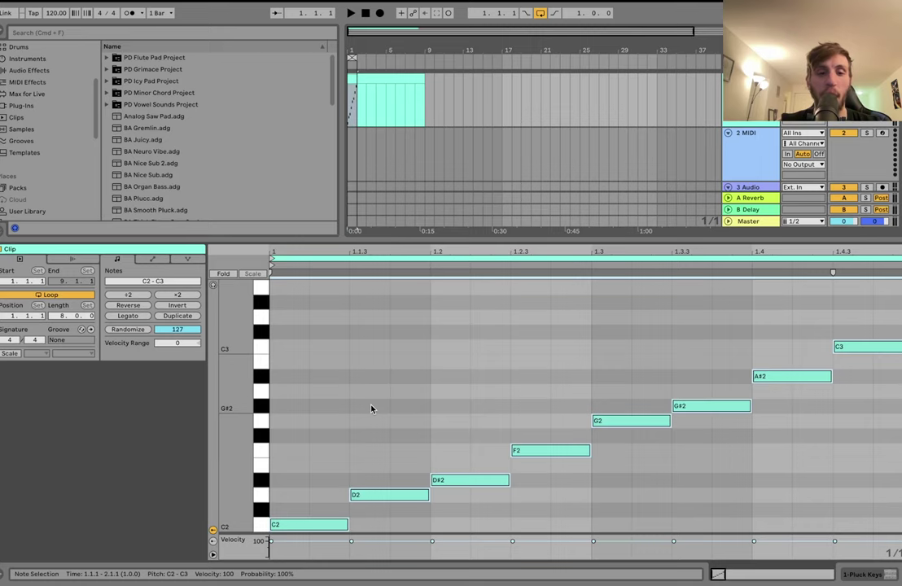
pyautogui.press('space')
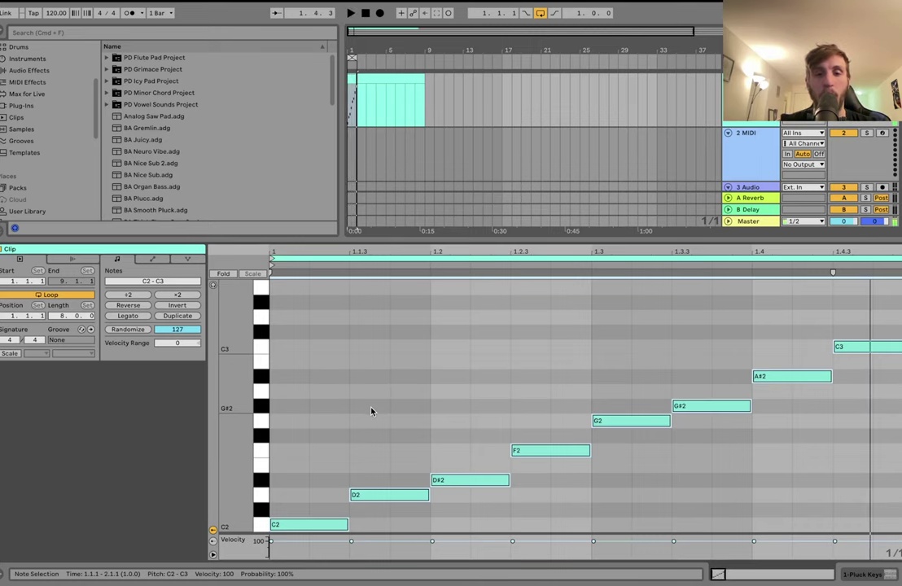
# Delete all the scale notes from the eight-bar clip.
pyautogui.click(389, 421)
pyautogui.scroll(-3, 389, 424)
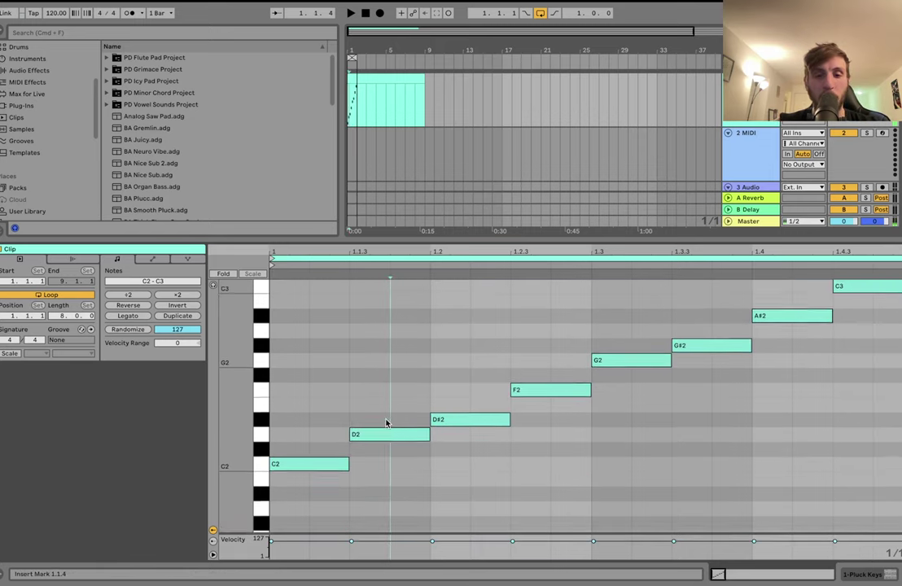
pyautogui.scroll(3, 341, 428)
pyautogui.scroll(-5, 341, 427)
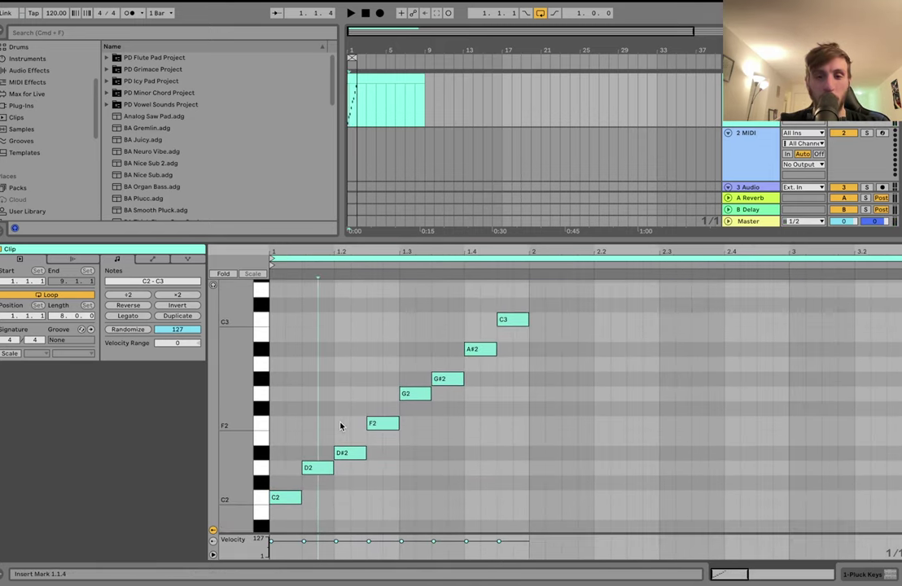
pyautogui.press('super+a')
pyautogui.press('Delete')
# Enter five consecutive sixteenth-note C2 notes from the start of bar 1.
pyautogui.scroll(3, 342, 410)
pyautogui.press('-')
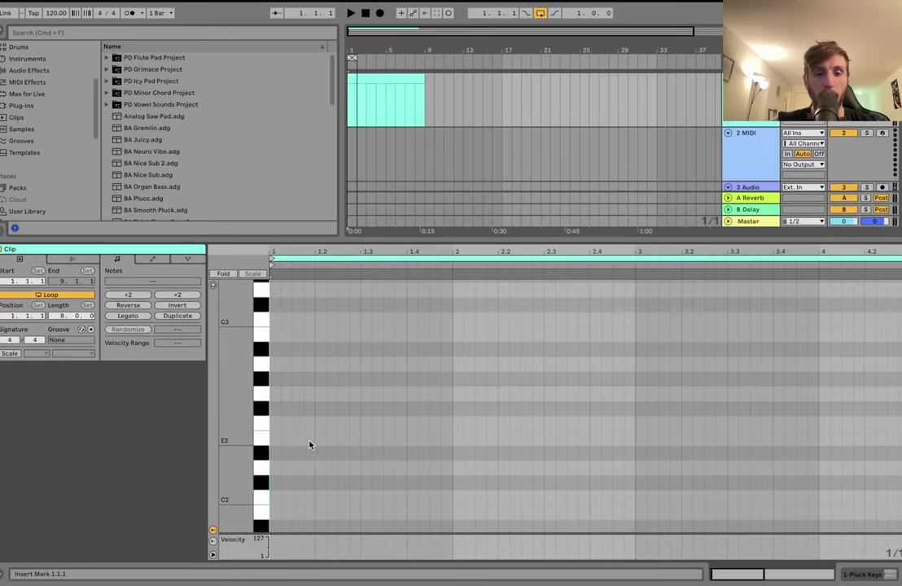
pyautogui.doubleClick(274, 499)
pyautogui.press('super+d')
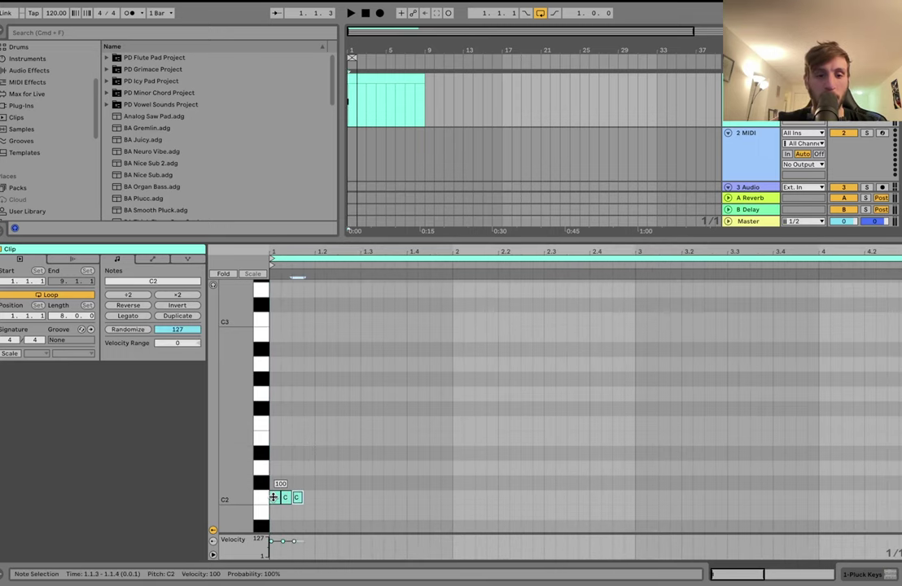
pyautogui.press('super+d')
pyautogui.press('super+d')
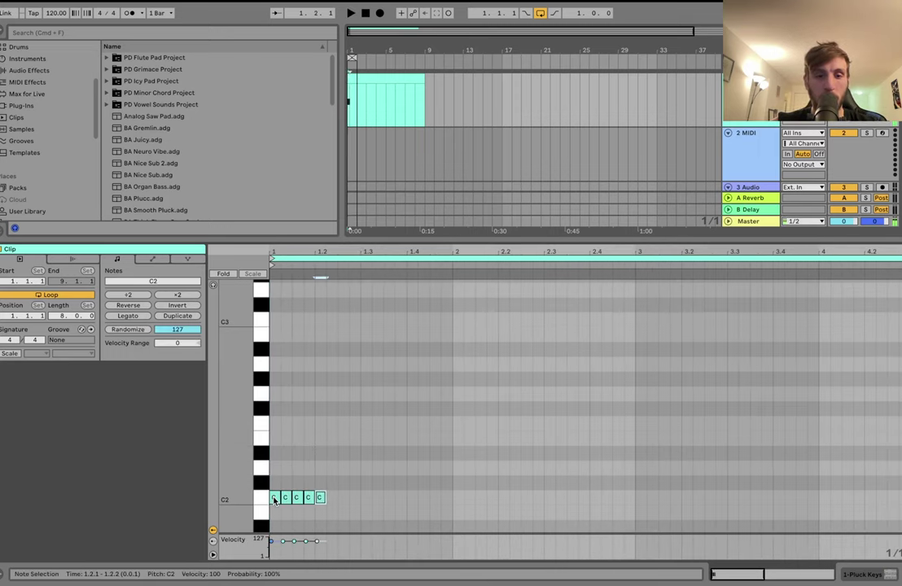
# Add five consecutive sixteenth-note G#2 notes after a short gap, starting at 1.2.3, while playing the loop.
pyautogui.press('super+d')
pyautogui.press('Up')
pyautogui.press('Up')
pyautogui.press('Up')
pyautogui.press('Up')
pyautogui.press('space')
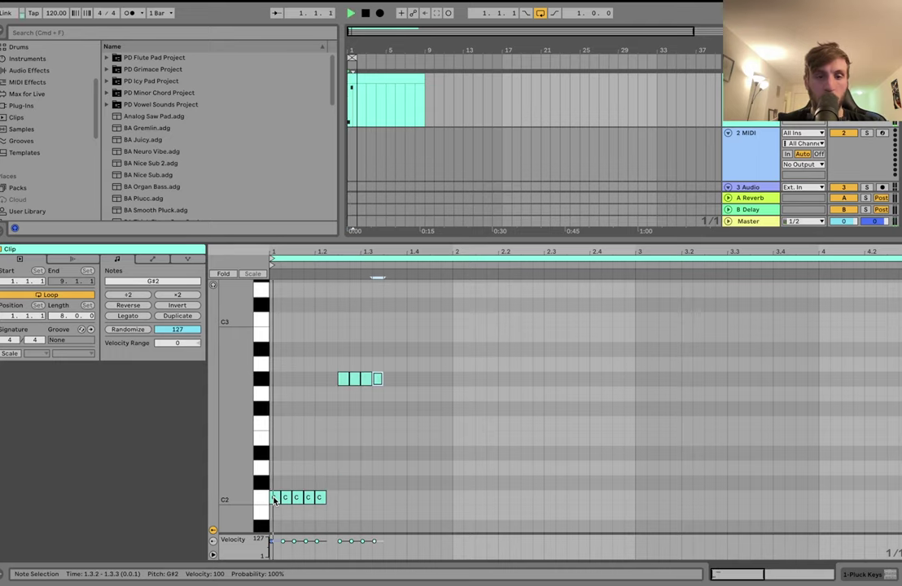
pyautogui.press('super+d')
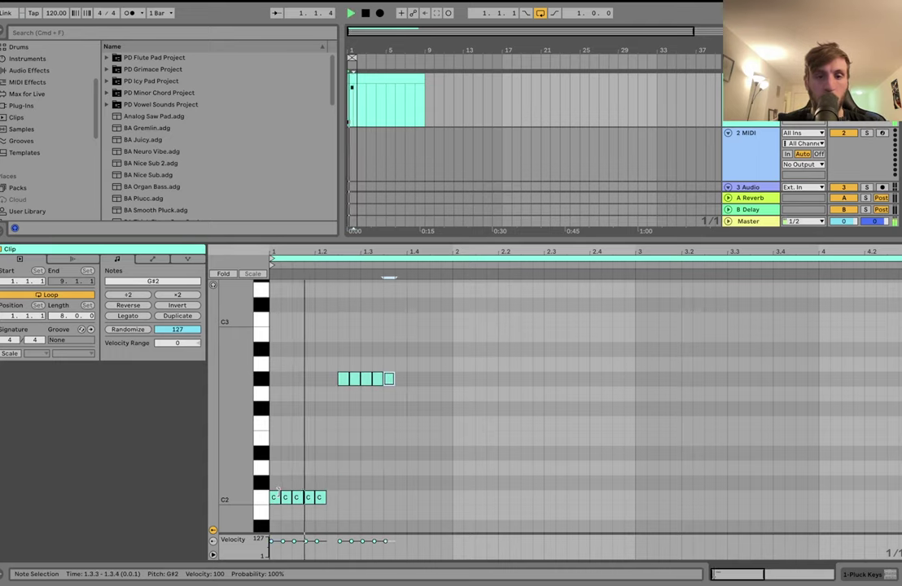
# Add three consecutive sixteenth-note G2 notes starting at beat 1.4.
pyautogui.press('super+d')
pyautogui.press('Right')
pyautogui.press('Down')
pyautogui.press('super+d')
pyautogui.press('super+d')
# Remove the lone C2 note at the start of bar 3 and play back the bassline pattern.
pyautogui.moveTo(533, 433); pyautogui.dragTo(671, 496)
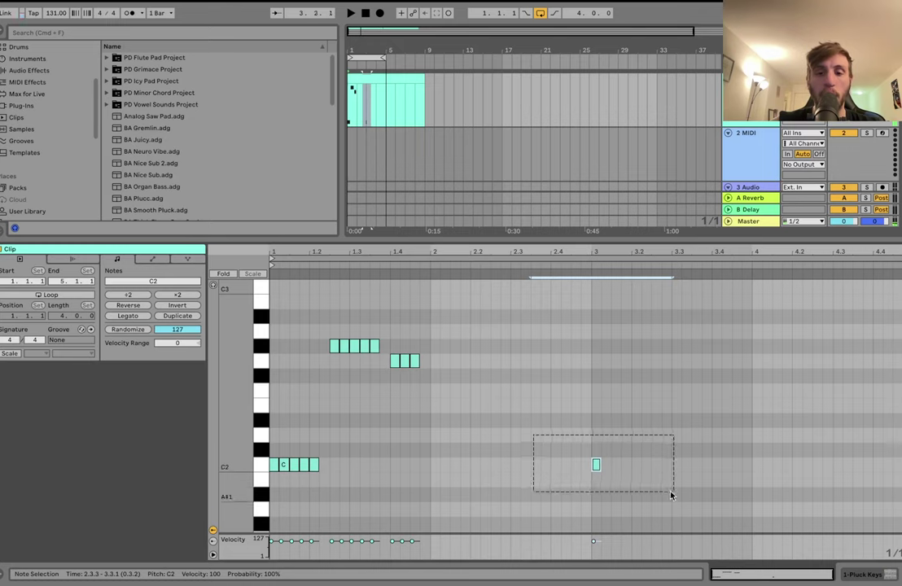
pyautogui.press('space')
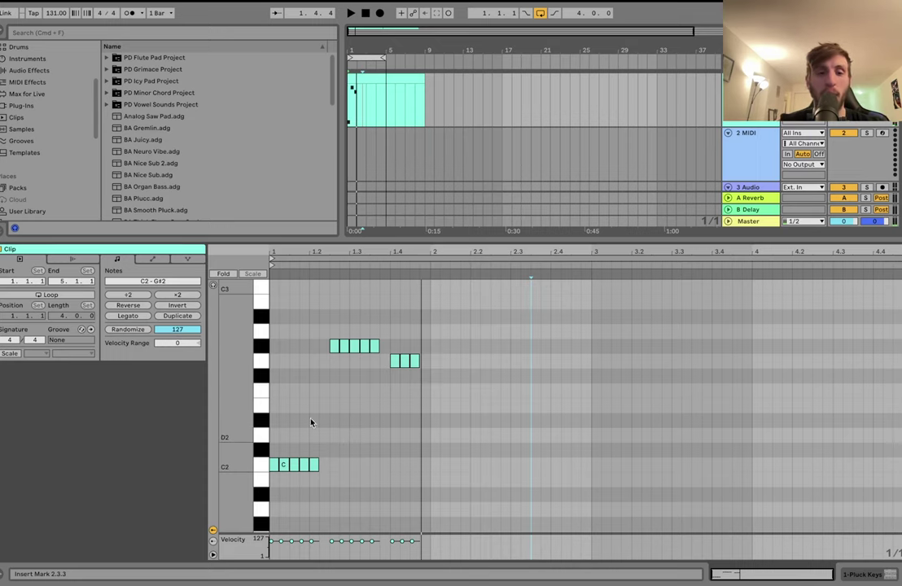
# Consolidate bars 5 and 6 of the track into a separate two-bar clip.
pyautogui.click(386, 119)
pyautogui.moveTo(386, 120); pyautogui.dragTo(404, 120)
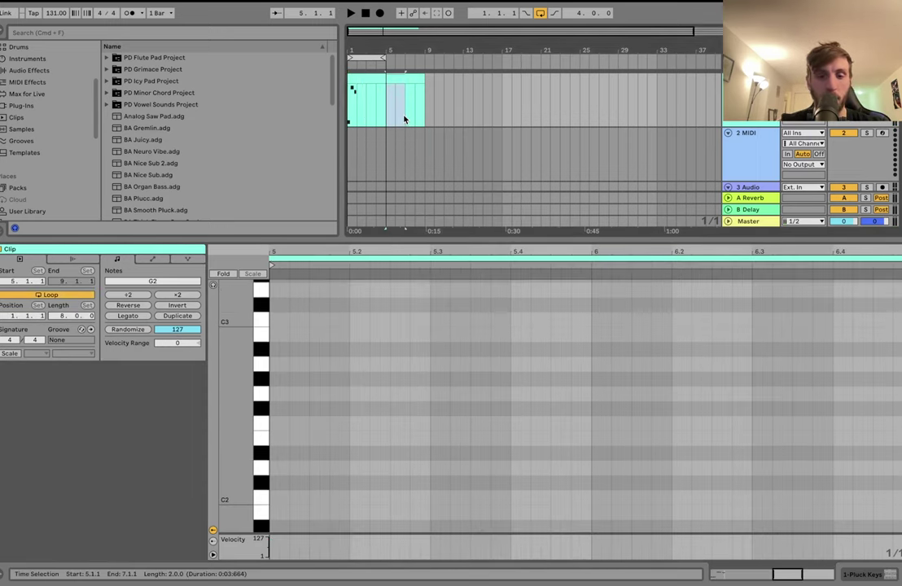
pyautogui.press('super+j')
# Enter ascending eighth notes C3, D3 and D#3 at the start of the new two-bar clip.
pyautogui.doubleClick(274, 497)
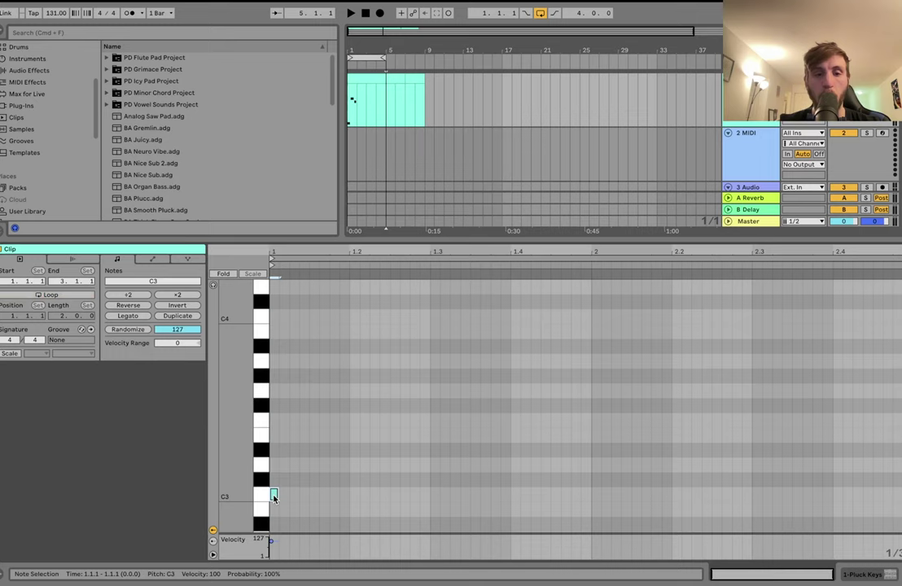
pyautogui.press('super+d')
pyautogui.press('Up')
pyautogui.press('Up')
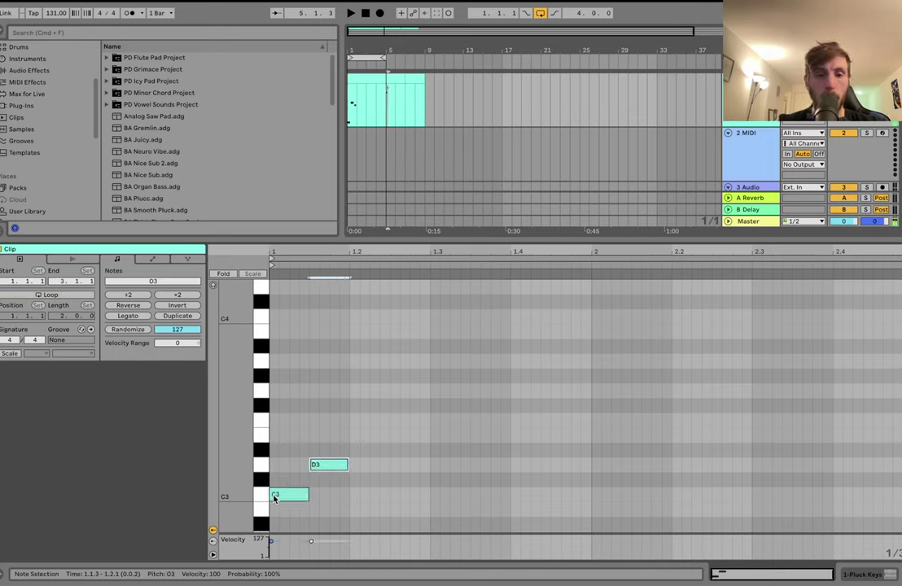
pyautogui.press('super+d')
pyautogui.press('Up')
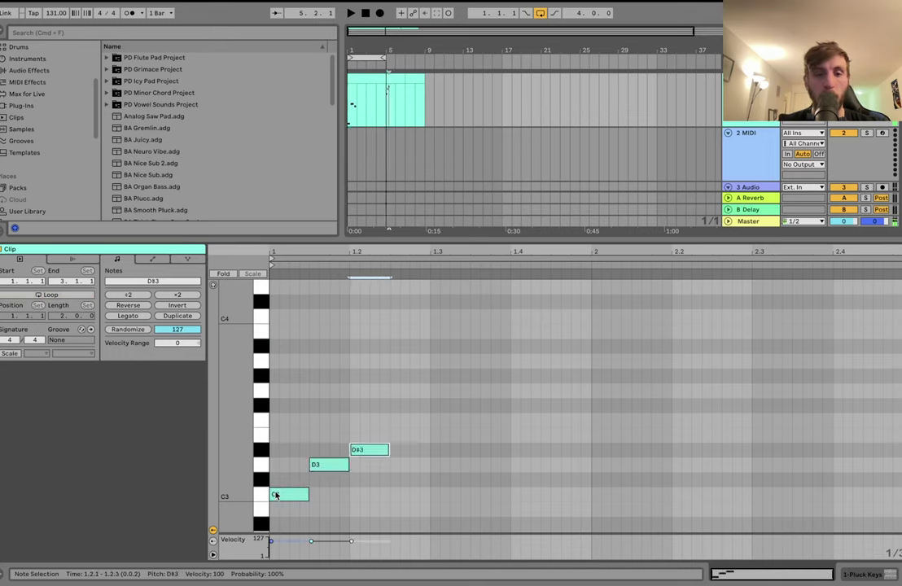
pyautogui.press('space')
# Continue the scale with eighth notes F3 and G3, auditioning each one.
pyautogui.press('super+d')
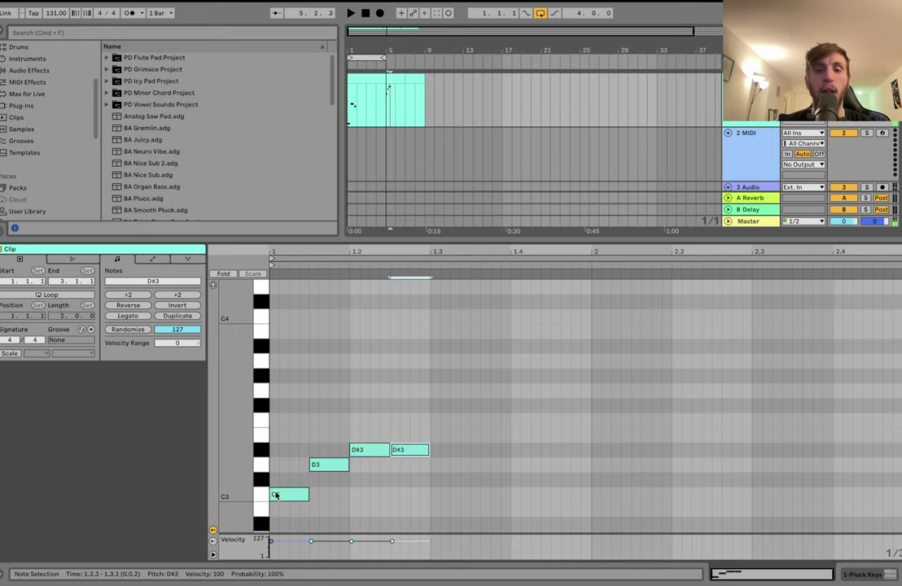
pyautogui.press('Up')
pyautogui.press('Up')
pyautogui.press('space')
pyautogui.press('super+d')
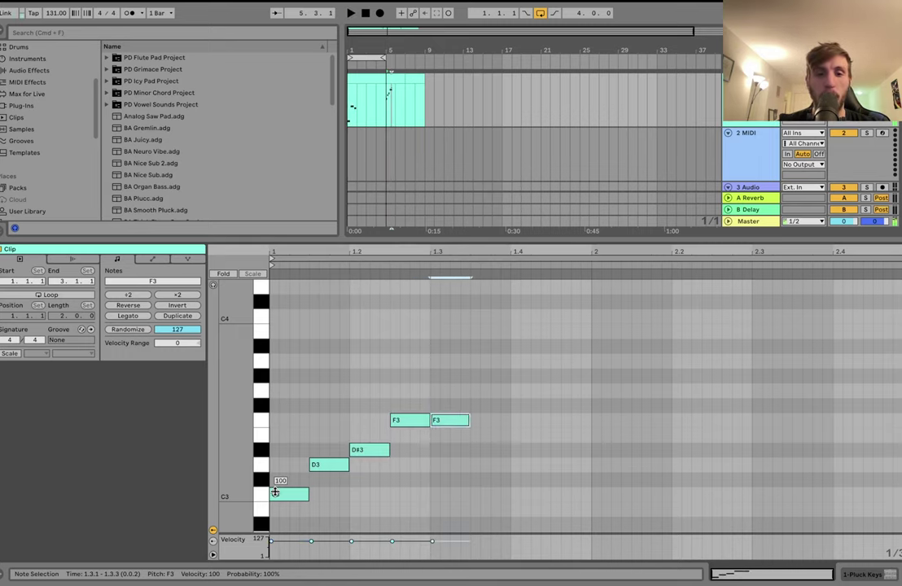
pyautogui.press('Up')
pyautogui.press('Up')
pyautogui.press('space')
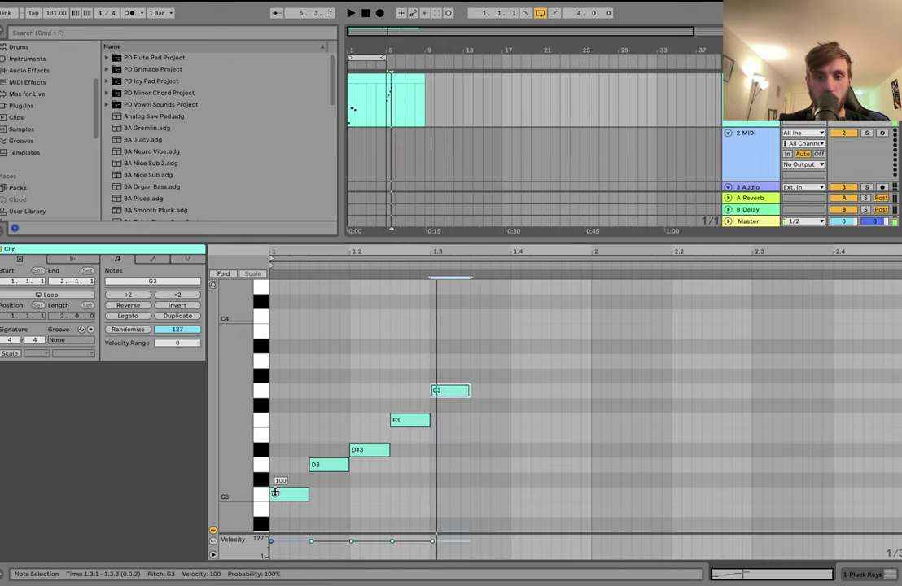
# Complete the one-octave scale with eighth notes G#3, A#3 and C4.
pyautogui.press('super+d')
pyautogui.press('Up')
pyautogui.press('space')
pyautogui.press('super+d')
pyautogui.press('Up')
pyautogui.press('Up')
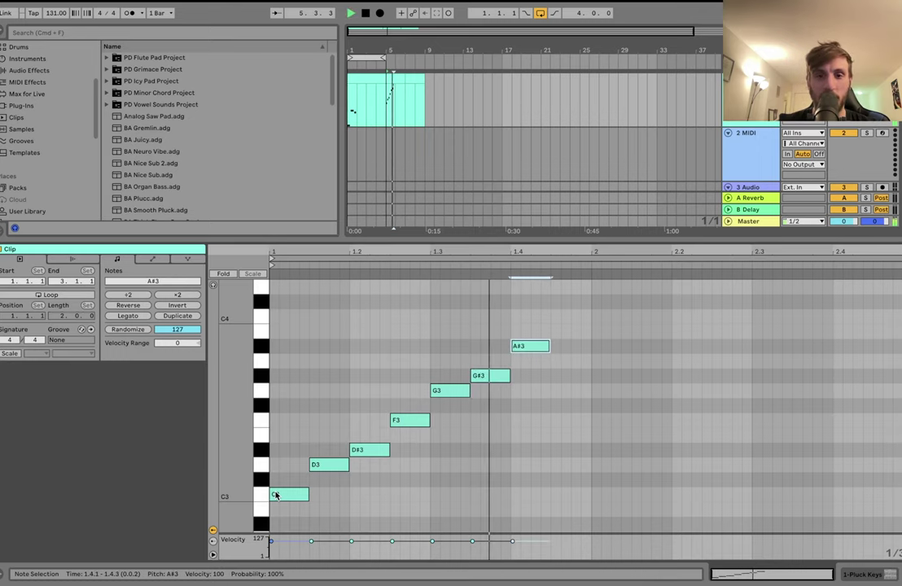
pyautogui.press('space')
pyautogui.press('super+d')
pyautogui.press('Up')
pyautogui.press('Up')
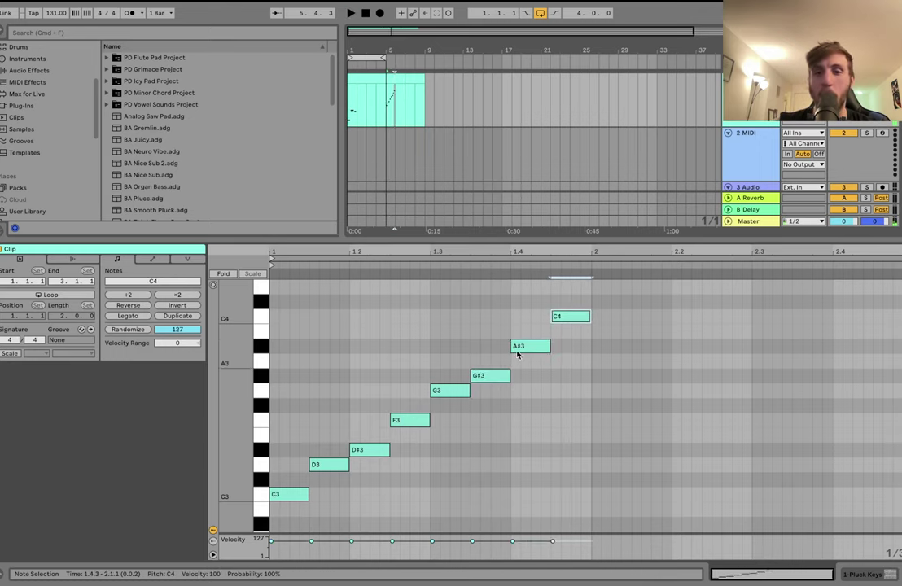
# Play back the scale from bar 5 and delete all its notes from the two-bar clip.
pyautogui.press('space')
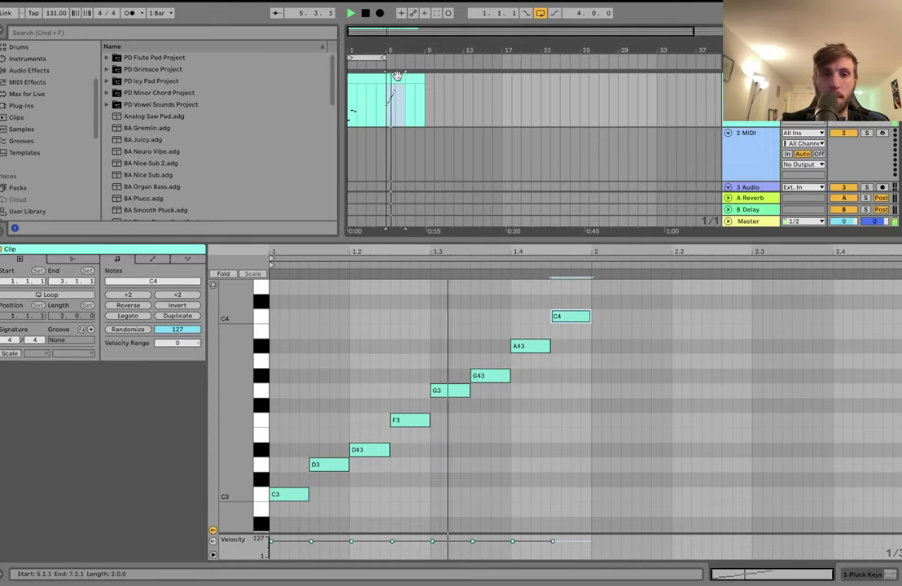
pyautogui.press('space')
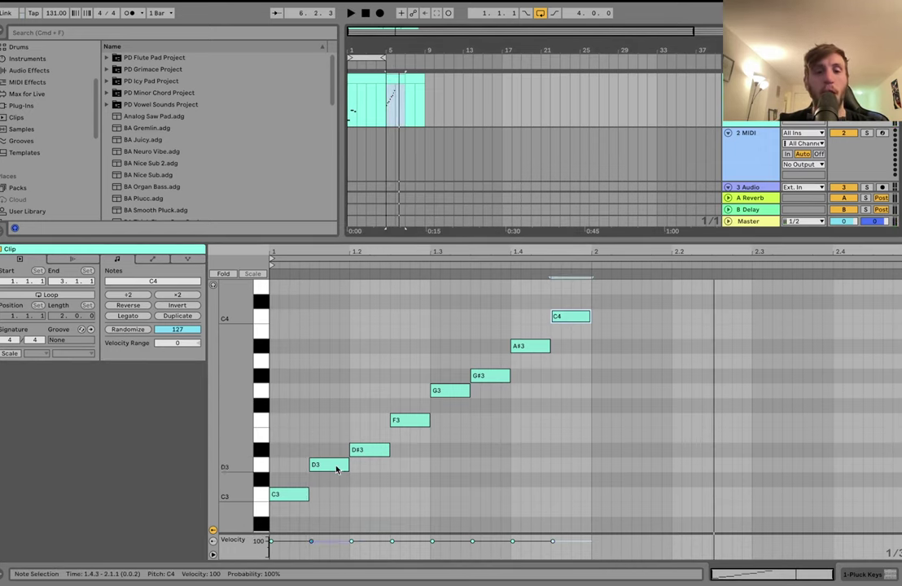
pyautogui.press('space')
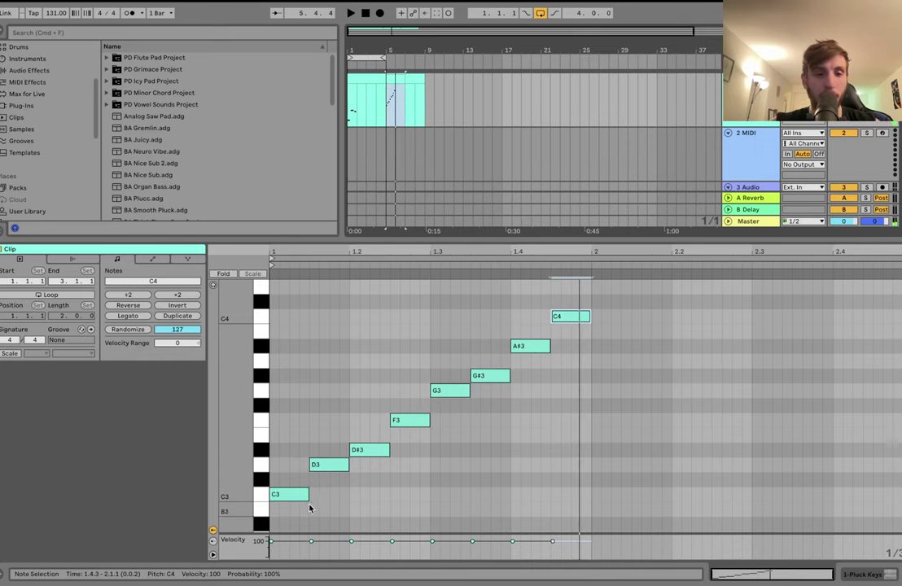
pyautogui.moveTo(298, 512); pyautogui.dragTo(609, 262)
pyautogui.press('Delete')
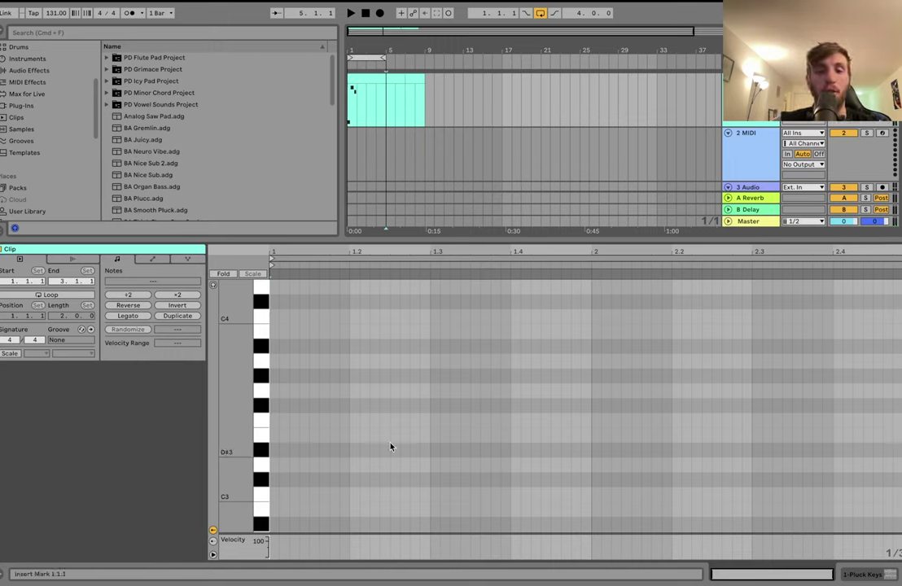
# Enter two consecutive C3 notes at the start of the two-bar clip and play back the first four-bar clip for comparison.
pyautogui.doubleClick(274, 495)
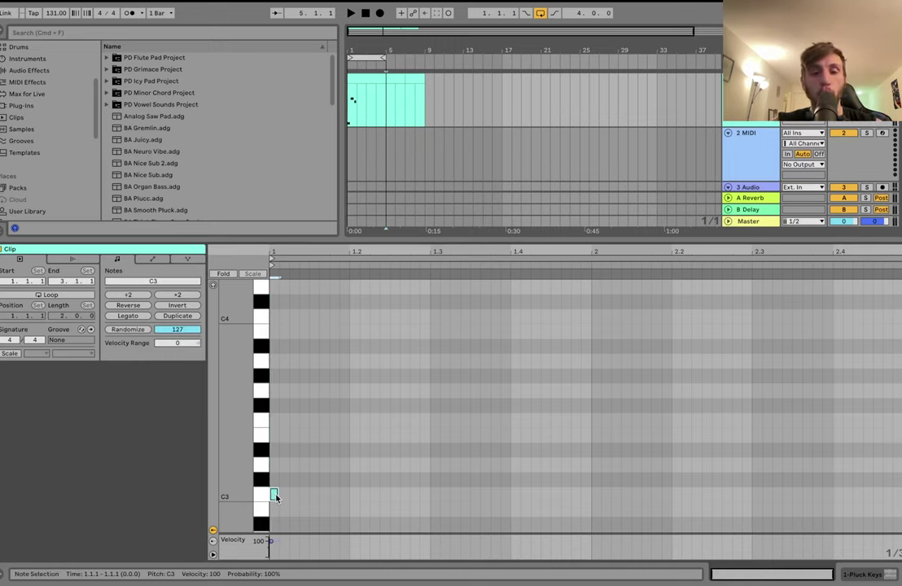
pyautogui.press('super+d')
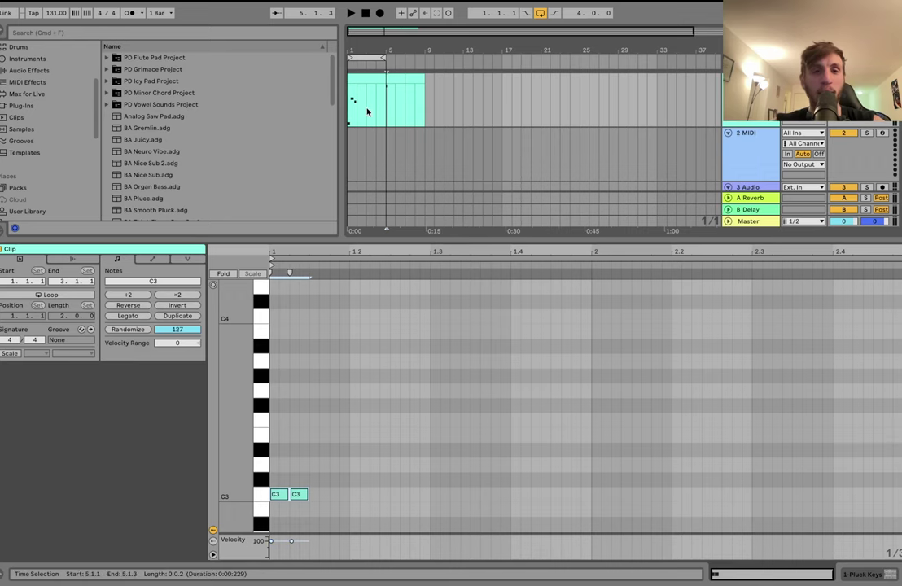
pyautogui.click(357, 79)
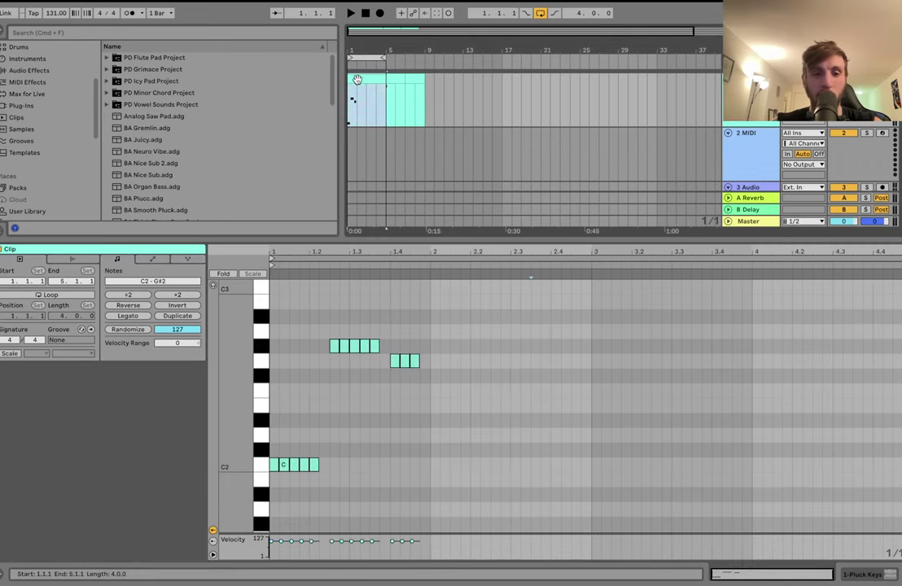
pyautogui.press('space')
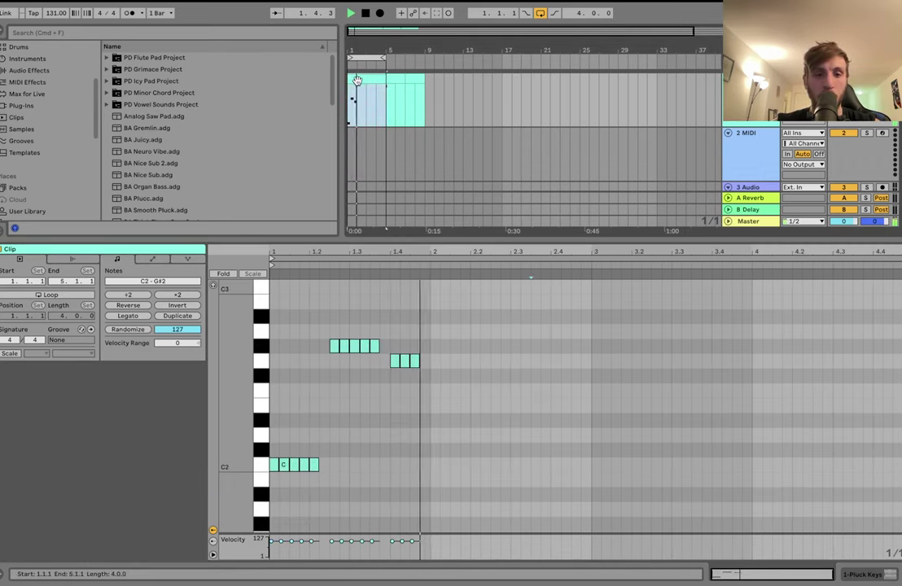
pyautogui.click(393, 79)
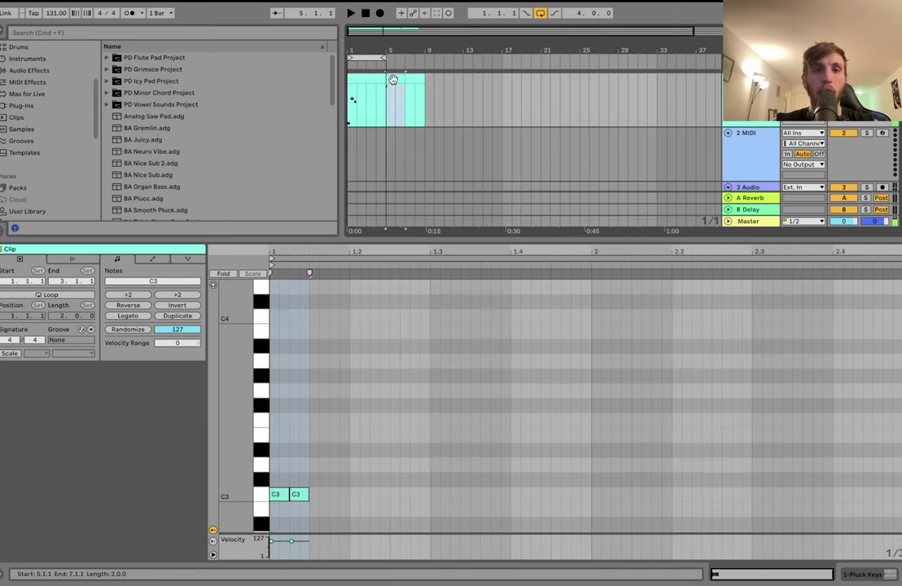
# Build a sixteenth-note pattern of C2 and D#3 played twice, followed by D2 and C3, in the two-bar clip's first two beats.
pyautogui.click(304, 491)
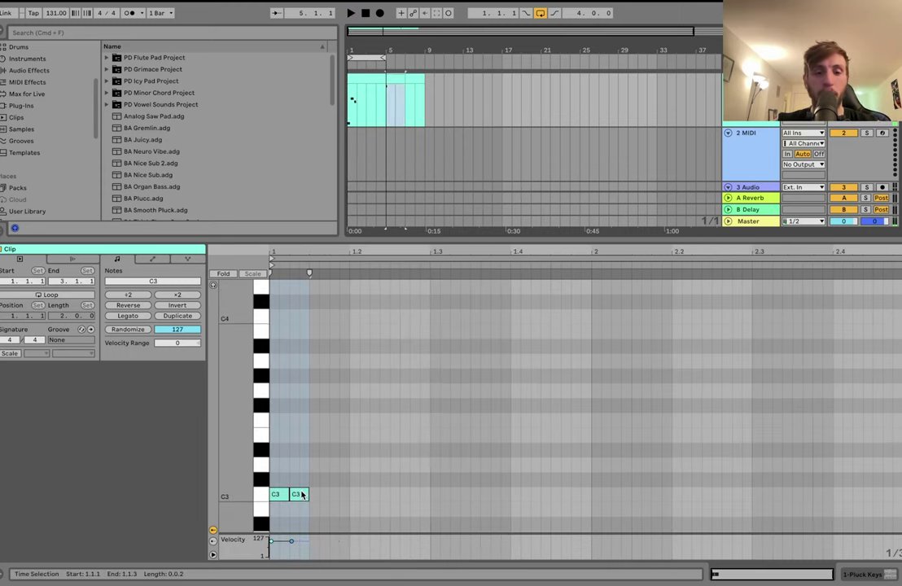
pyautogui.moveTo(302, 492)
pyautogui.mouseDown()
pyautogui.moveTo(322, 495)
pyautogui.moveTo(308, 490)
pyautogui.mouseUp()
pyautogui.press('space')
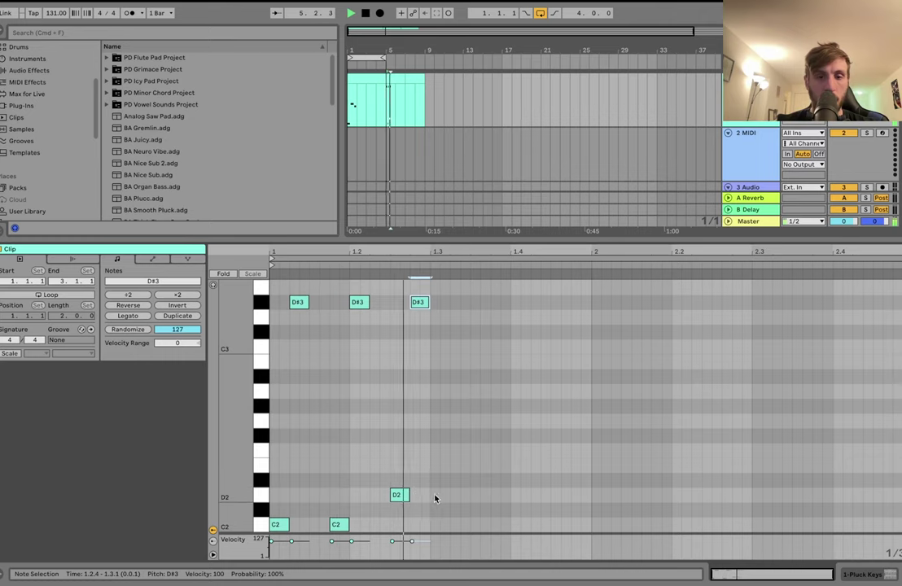
pyautogui.press('Down')
pyautogui.press('Down')
pyautogui.press('Down')
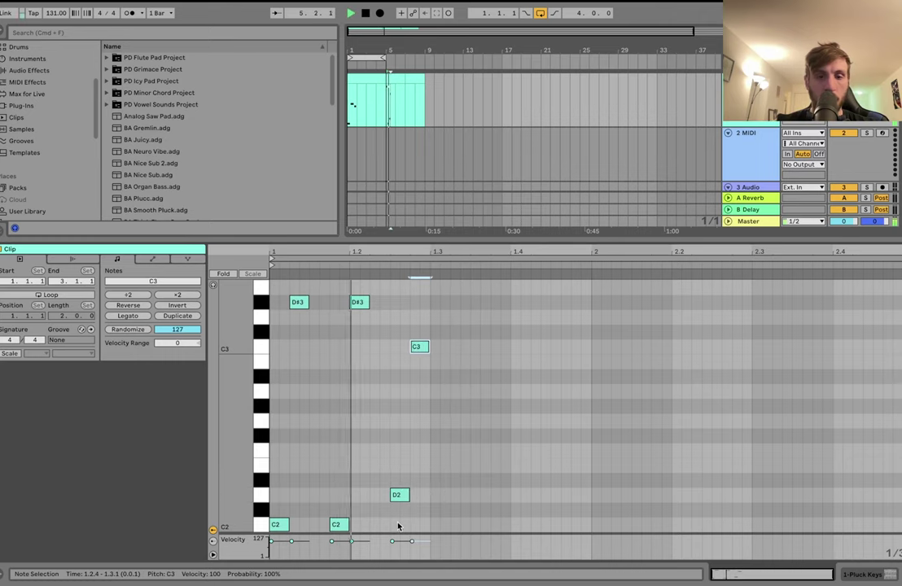
# Continue the pattern with a D2 at 1.3.2 and a D3 at 1.3.3.
pyautogui.moveTo(398, 513); pyautogui.dragTo(491, 304)
pyautogui.press('space')
pyautogui.press('super+d')
pyautogui.press('Up')
pyautogui.press('Up')
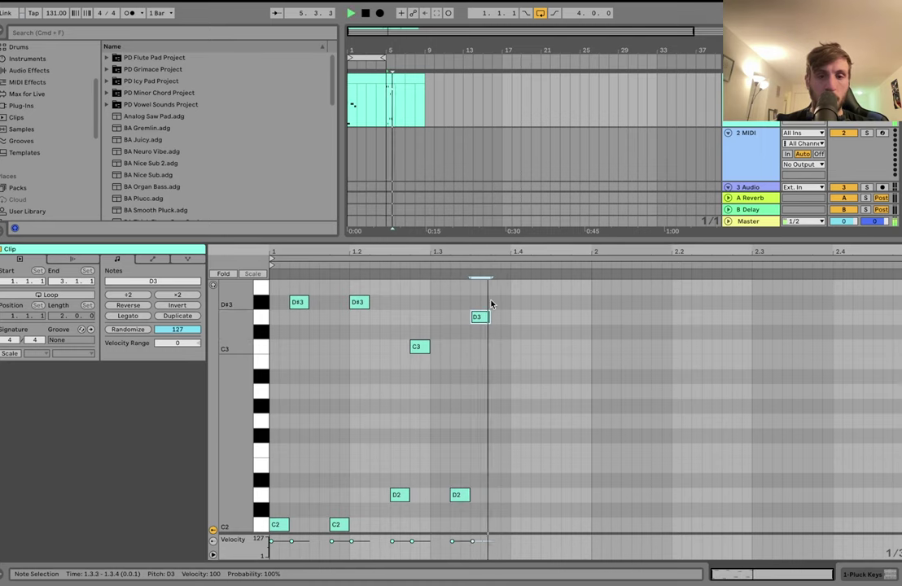
# Add a D#2 at 1.4.1 and a D#3 at 1.4.2 to the pattern.
pyautogui.press('space')
pyautogui.doubleClick(514, 482)
pyautogui.press('space')
pyautogui.moveTo(513, 477); pyautogui.dragTo(526, 478)
pyautogui.doubleClick(536, 303)
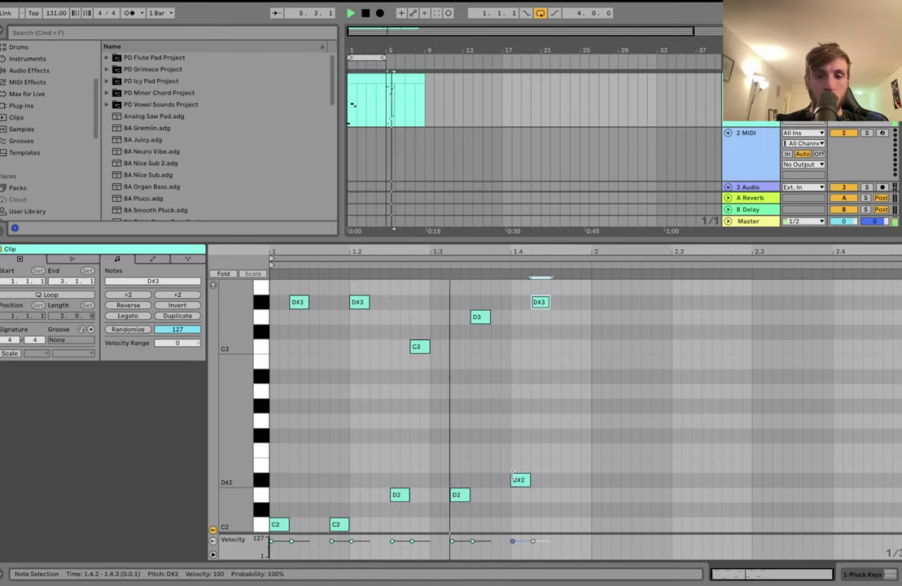
# Raise the D2 note at 1.3.2 to D#2 and play back the pattern.
pyautogui.press('space')
pyautogui.moveTo(460, 474); pyautogui.dragTo(459, 502)
pyautogui.press('Up')
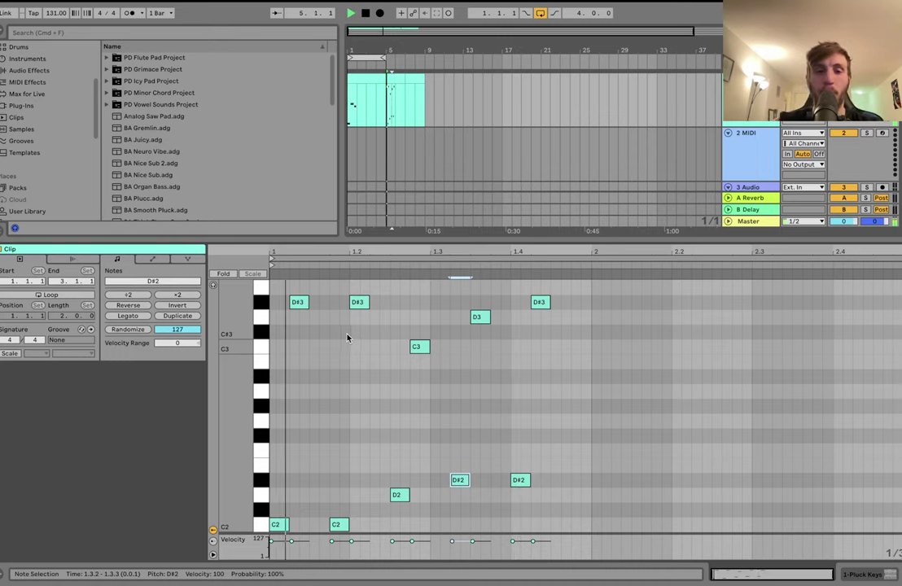
pyautogui.press('space')
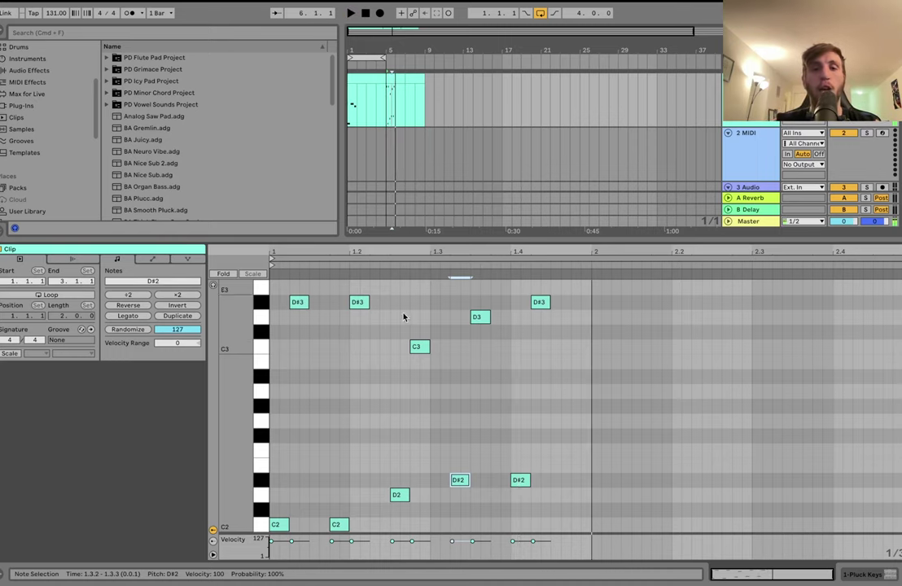
# Delete all notes from the two-bar clip.
pyautogui.click(392, 395)
pyautogui.press('super+a')
pyautogui.press('Delete')
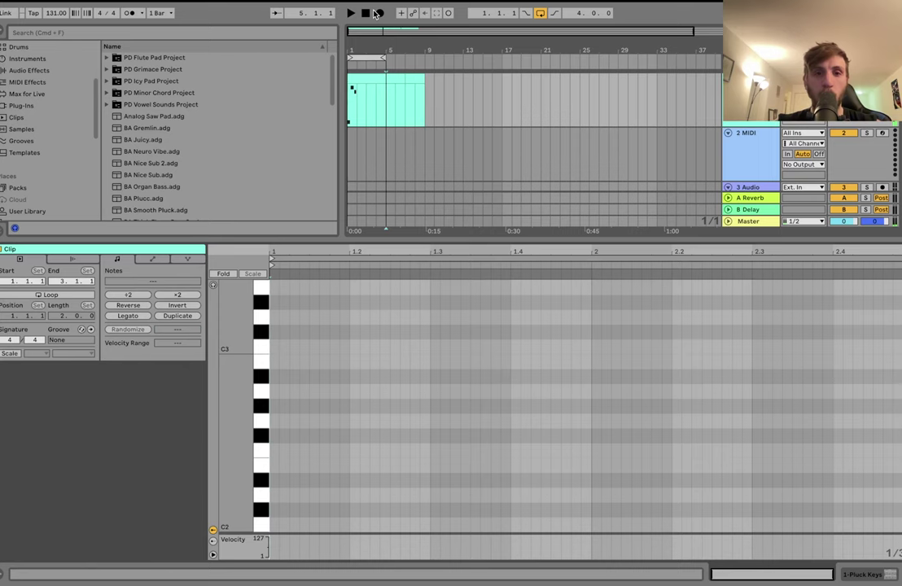
# Create an empty four-bar MIDI clip starting at bar 10 on the Pluck Keys track.
pyautogui.press('super+z')
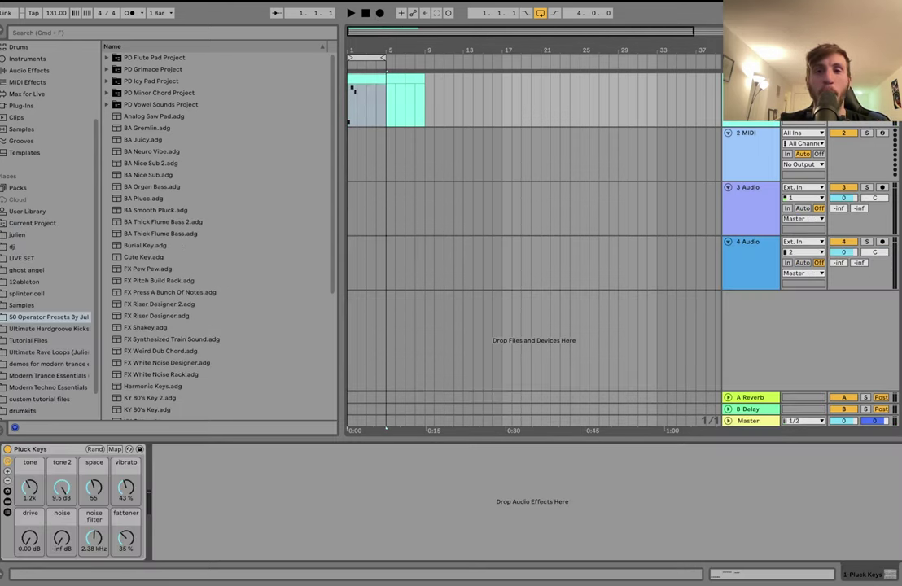
pyautogui.moveTo(434, 106); pyautogui.dragTo(470, 105)
pyautogui.press('super+shift+m')
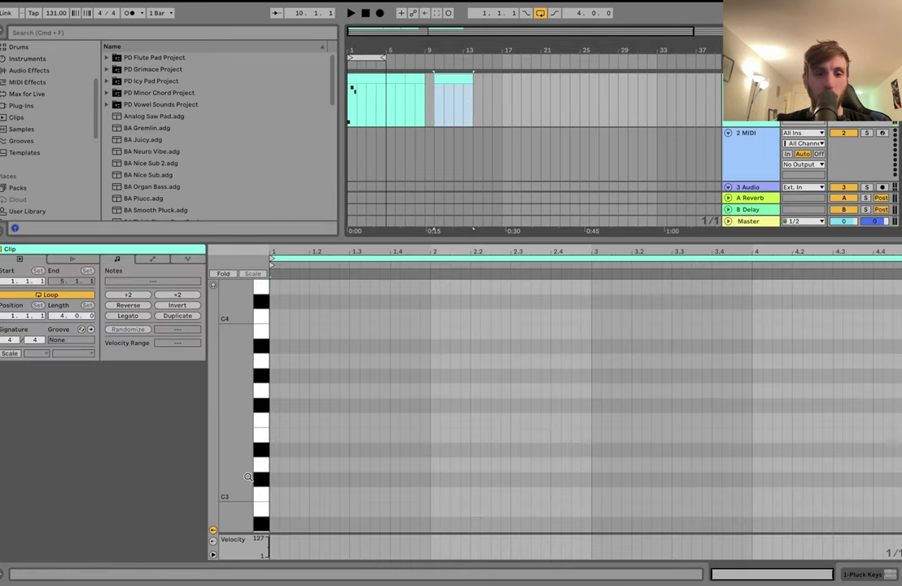
# Enter ascending eighth notes C4, C#4 and D#4 at the start of the new four-bar clip.
pyautogui.doubleClick(273, 495)
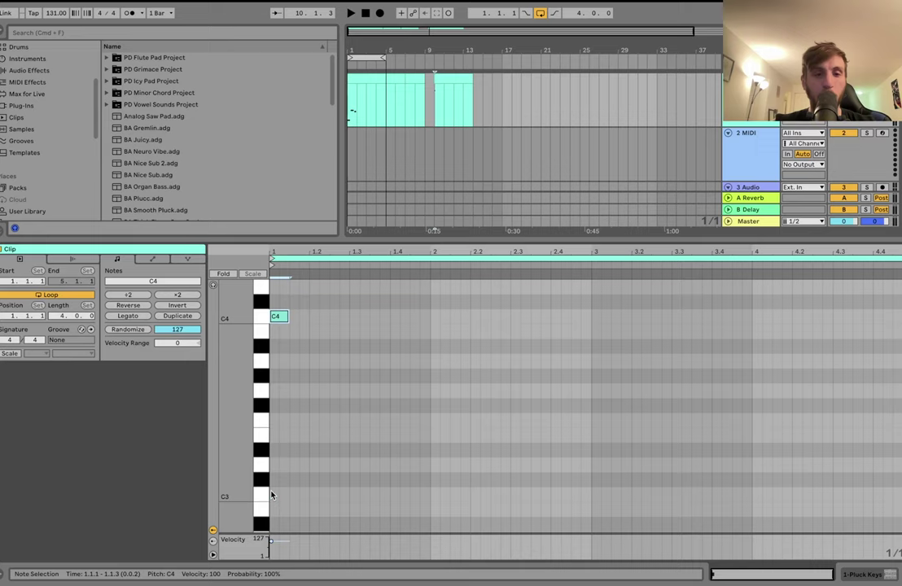
pyautogui.scroll(2, 272, 494)
pyautogui.press('super+d')
pyautogui.press('Up')
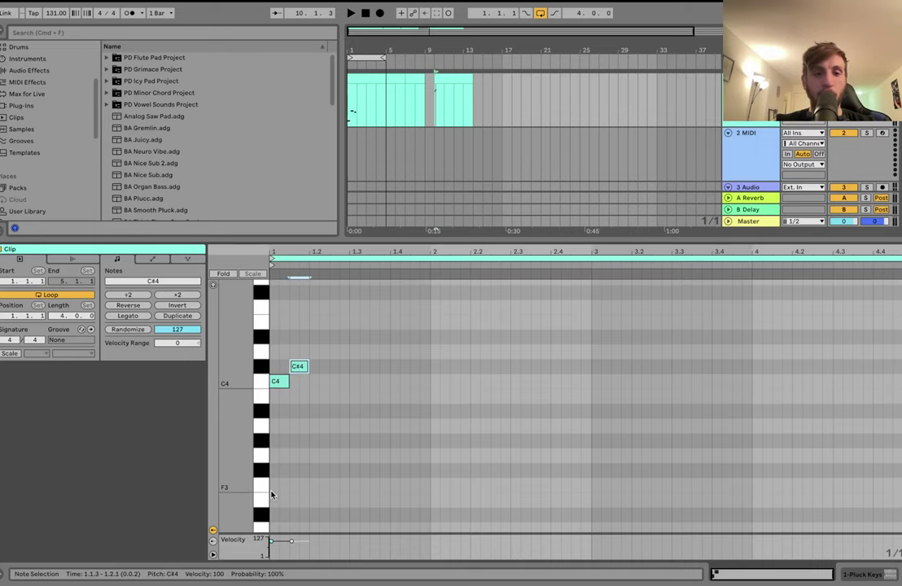
pyautogui.press('super+d')
pyautogui.press('Up')
pyautogui.press('Up')
# Continue the ascending line with eighth notes E4, F#4 and G4, and play it back.
pyautogui.press('space')
pyautogui.press('super+d')
pyautogui.press('Up')
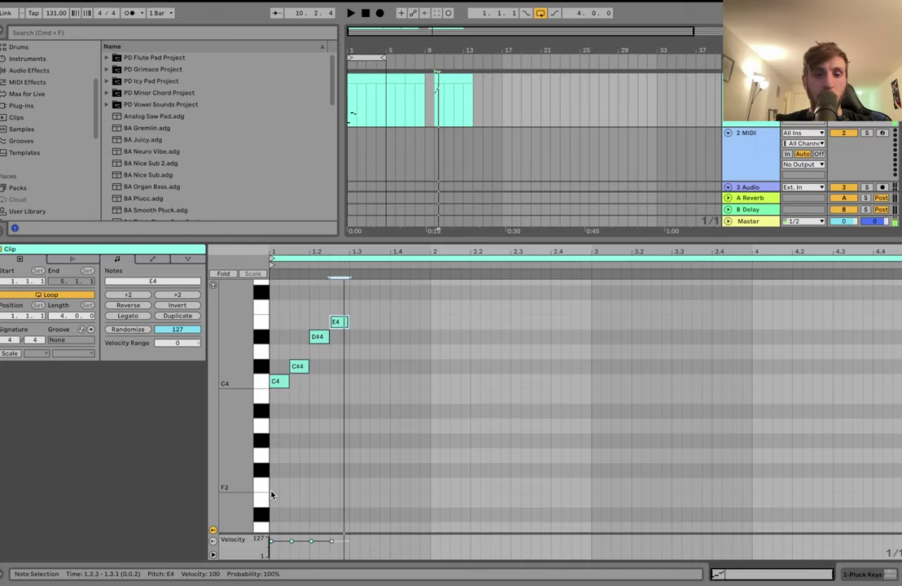
pyautogui.press('super+d')
pyautogui.press('Up')
pyautogui.press('Up')
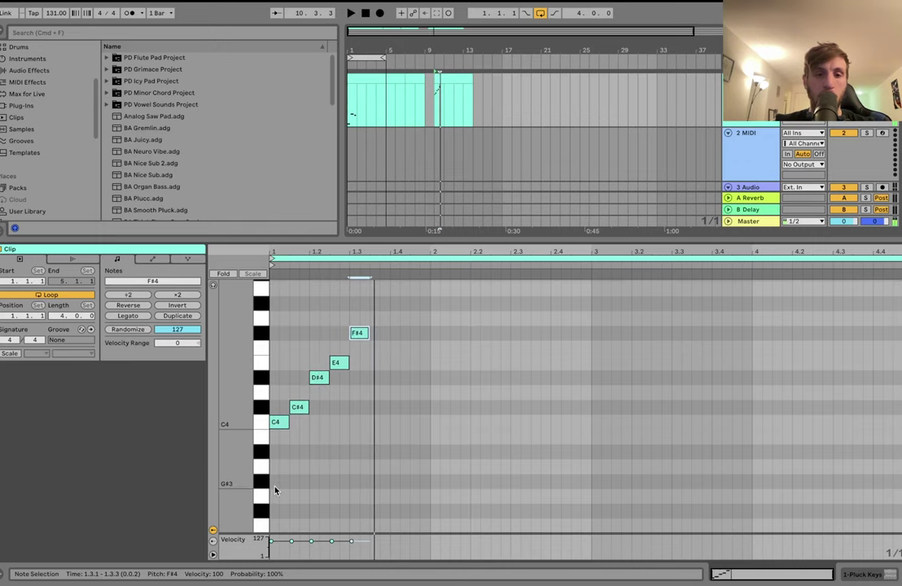
pyautogui.press('super+d')
pyautogui.press('Up')
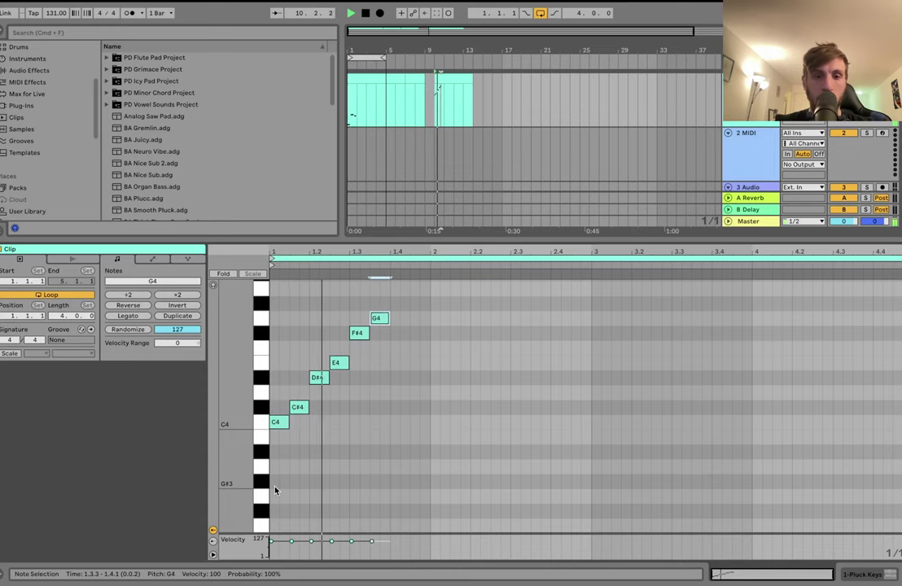
pyautogui.press('space')
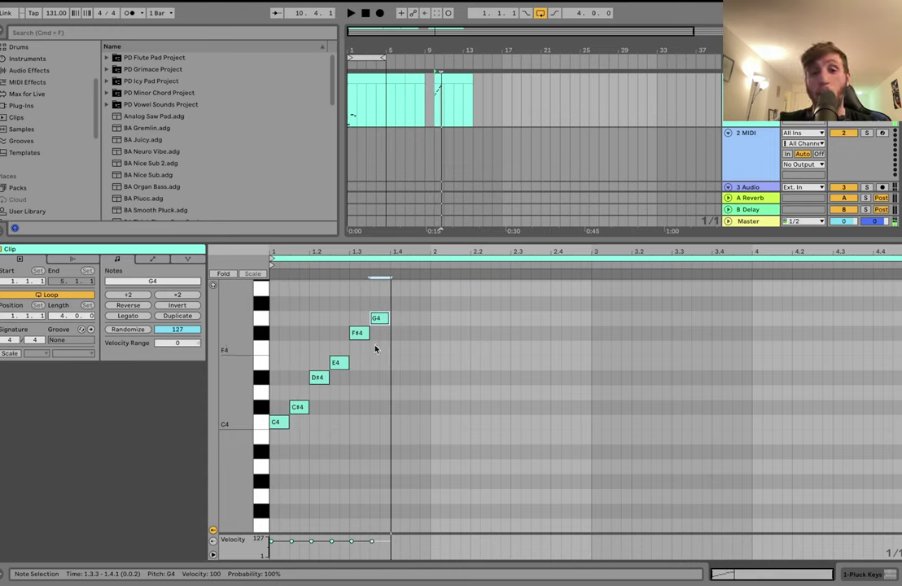
# Delete the F#4 and G4 notes and play back the remaining C4 to E4 line.
pyautogui.click(359, 367)
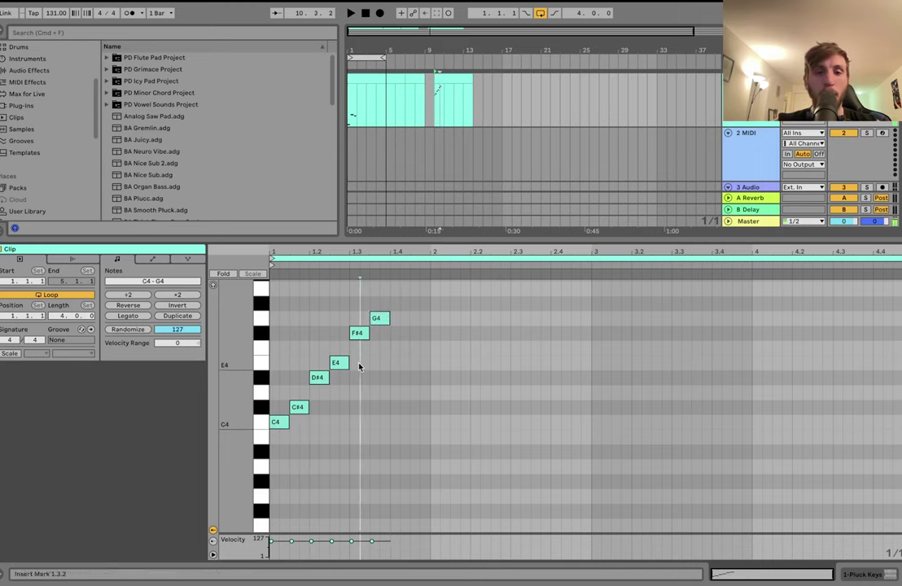
pyautogui.moveTo(359, 366); pyautogui.dragTo(440, 304)
pyautogui.press('Delete')
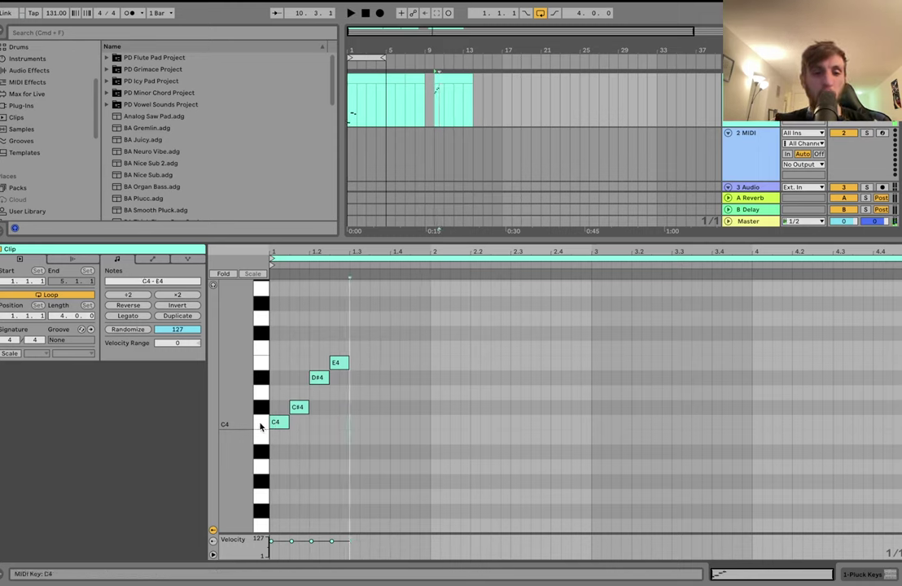
pyautogui.click(318, 402)
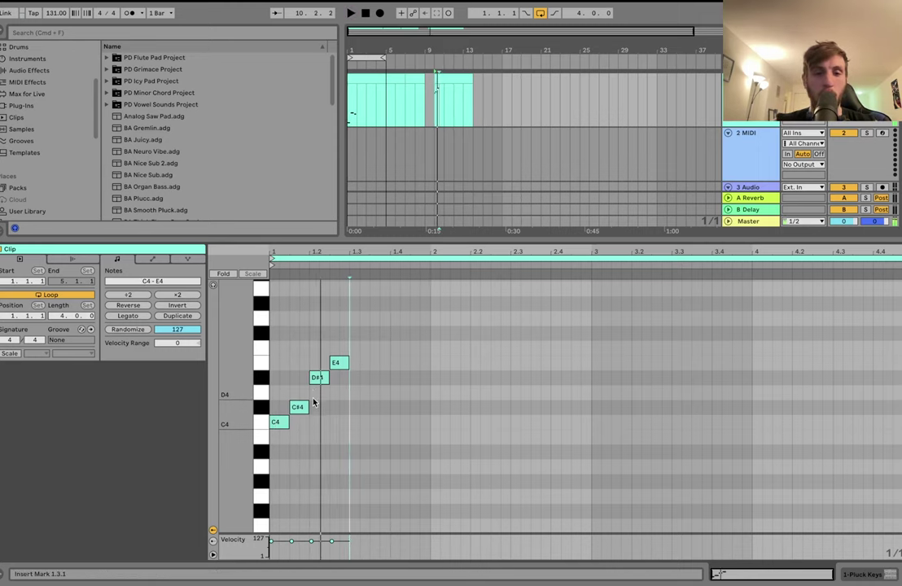
pyautogui.press('space')
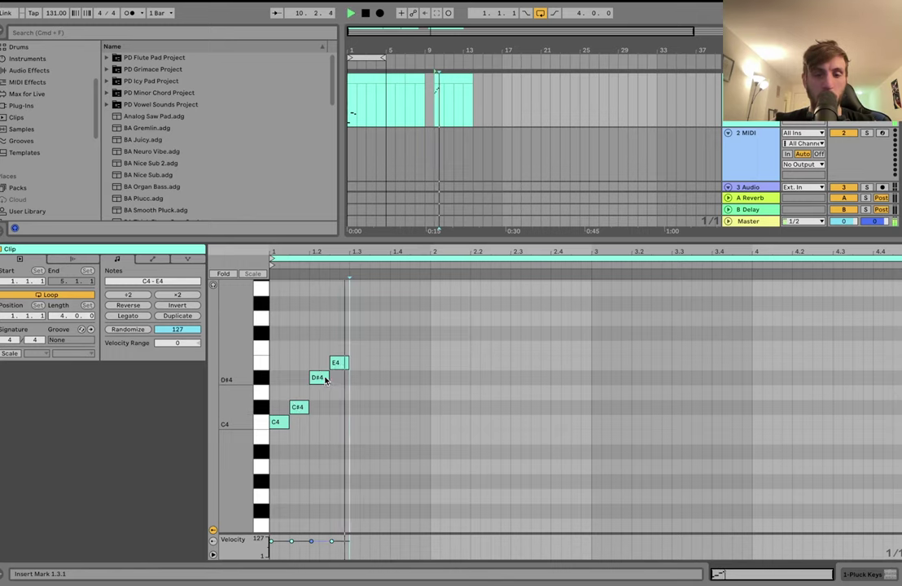
pyautogui.press('space')
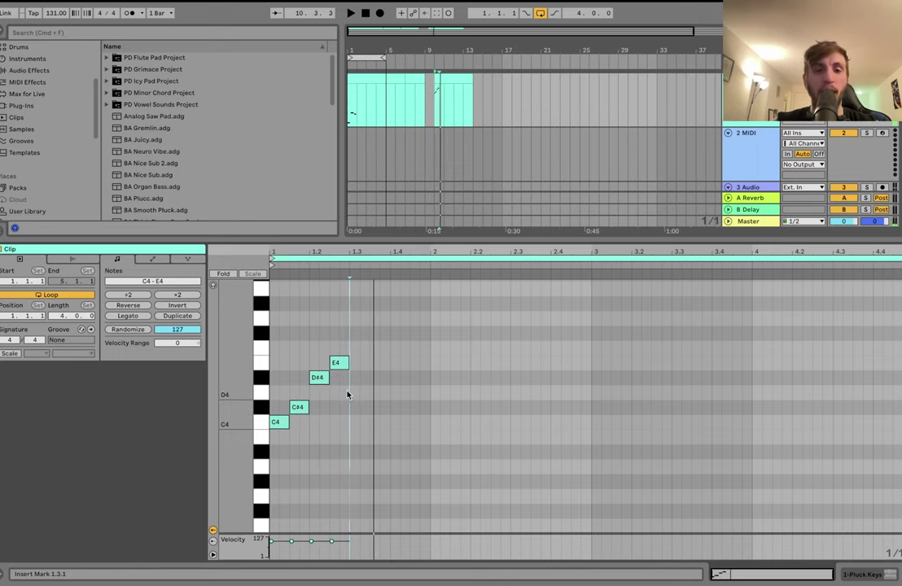
# Clear the clip and enter sixteenth notes C4 at 1.1.1 and E4 at 1.1.4.
pyautogui.press('BackSpace')
pyautogui.doubleClick(274, 423)
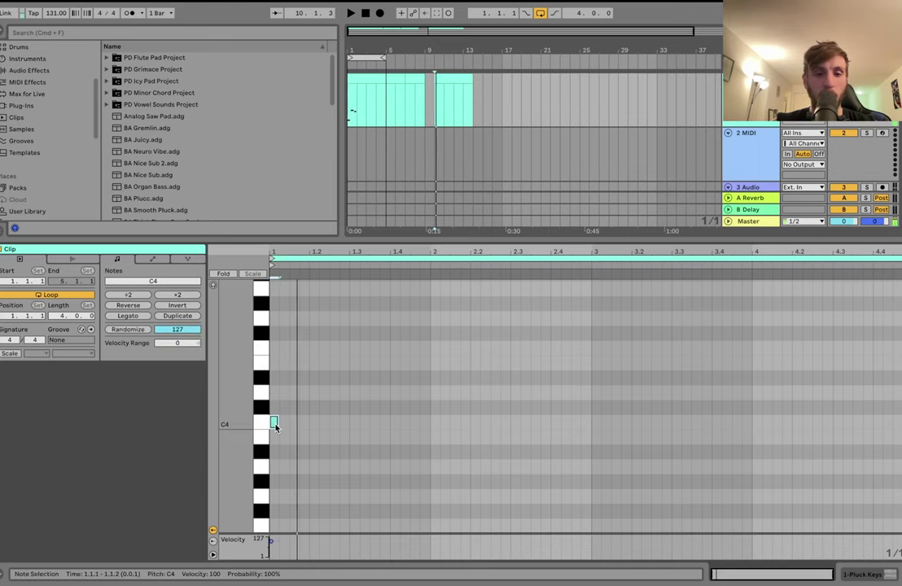
pyautogui.doubleClick(304, 363)
pyautogui.press('space')
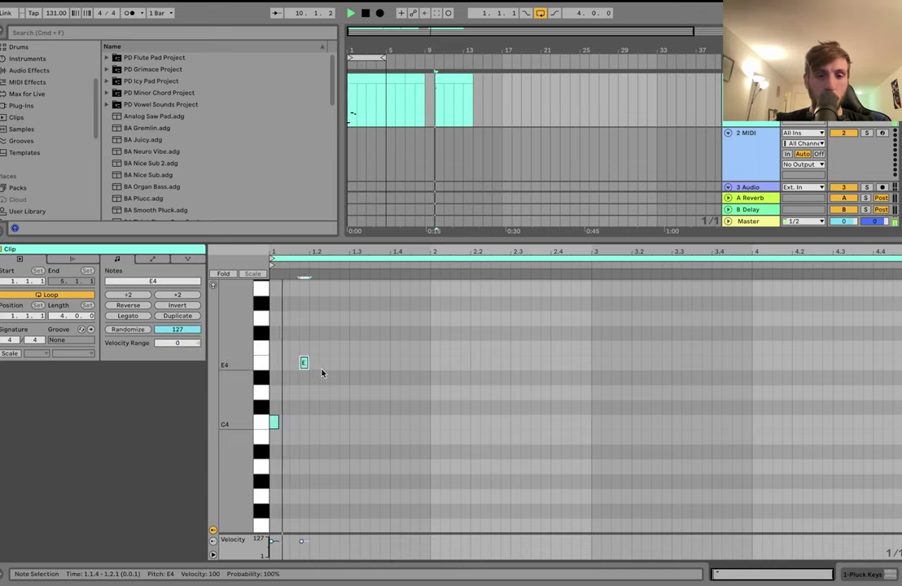
# Add sixteenth notes D#4 at 1.2.3, E4 at 1.3.2 and 1.4.1, and C#4 at 1.4.3 while the clip plays.
pyautogui.doubleClick(334, 377)
pyautogui.doubleClick(365, 363)
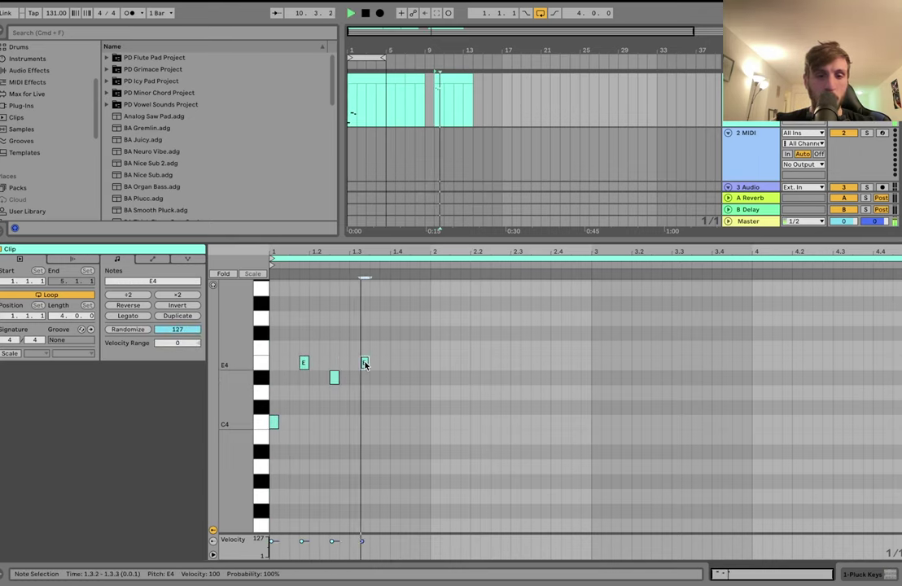
pyautogui.doubleClick(394, 363)
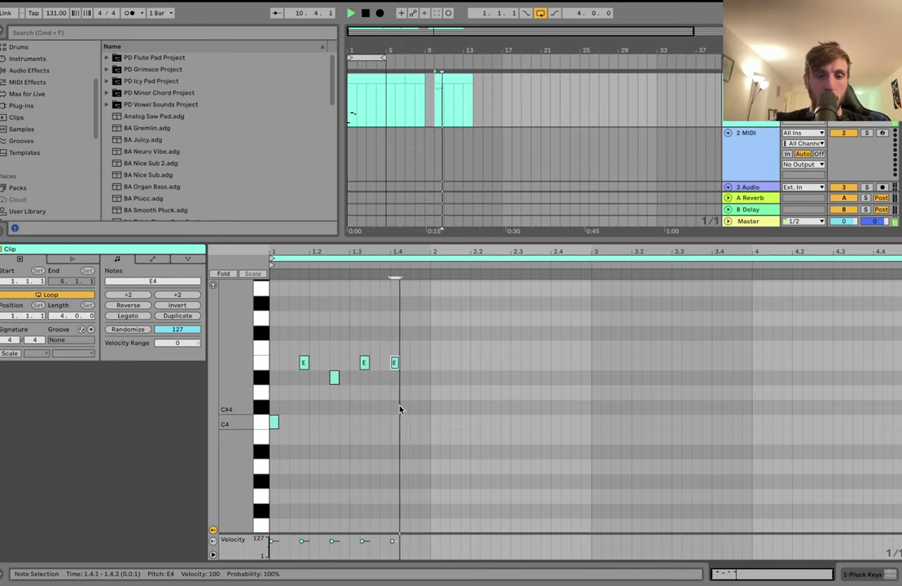
pyautogui.doubleClick(415, 407)
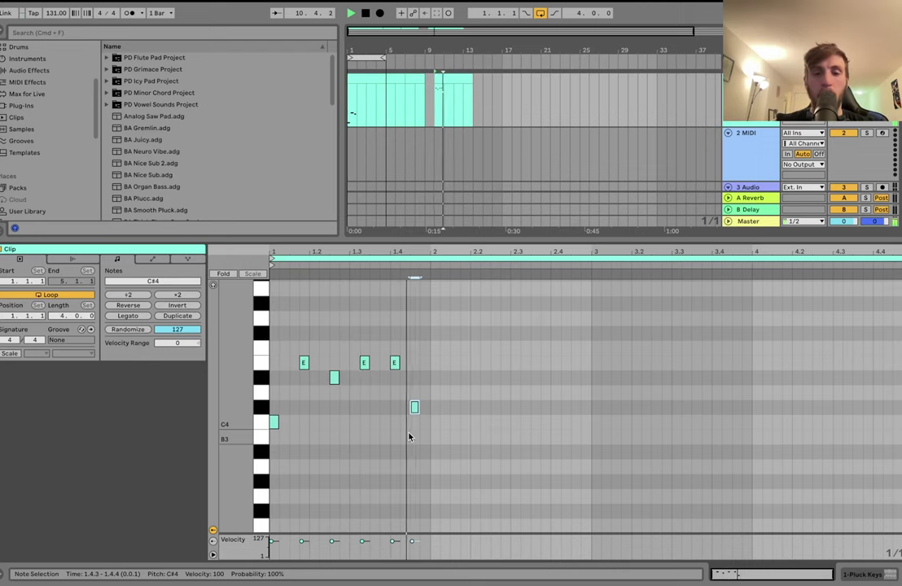
pyautogui.press('space')
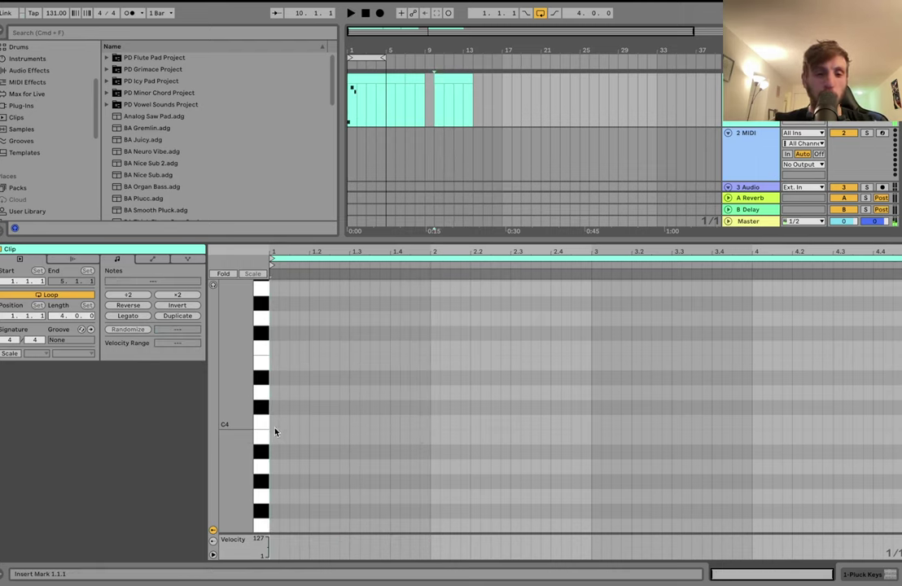
# Enter sixteenth notes C4 at 1.1.1, D#4 at 1.1.3, and E4 at 1.1.4 and 1.2.2 in the emptied four-bar clip.
pyautogui.doubleClick(275, 425)
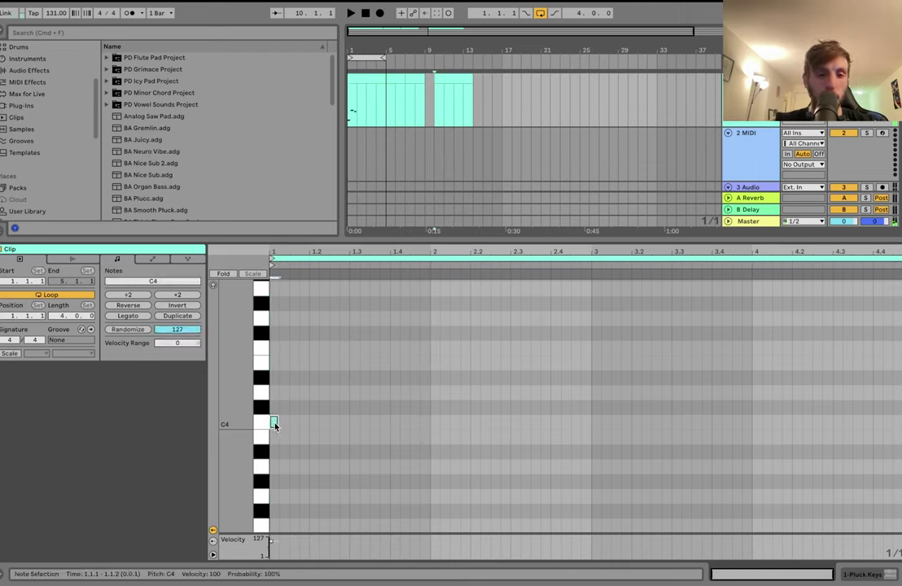
pyautogui.press('space')
pyautogui.doubleClick(297, 380)
pyautogui.press('space')
pyautogui.doubleClick(301, 379)
pyautogui.press('Up')
pyautogui.press('super+d')
pyautogui.press('Right')
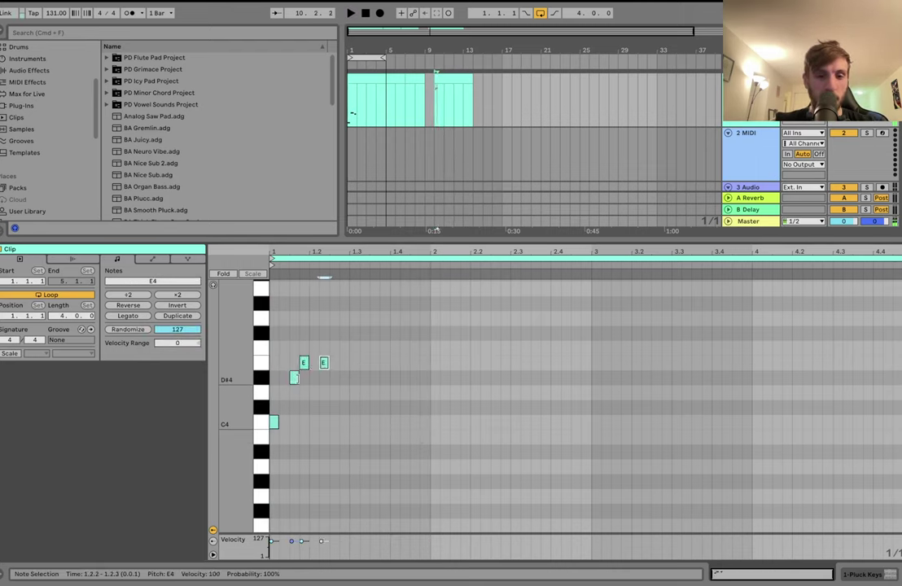
# Move the last E4 to 1.2.3 and lower it to D#4, playing the clip and selecting all its notes.
pyautogui.press('space')
pyautogui.press('Right')
pyautogui.press('Down')
pyautogui.press('space')
pyautogui.hotkey('ctrl', 'a')
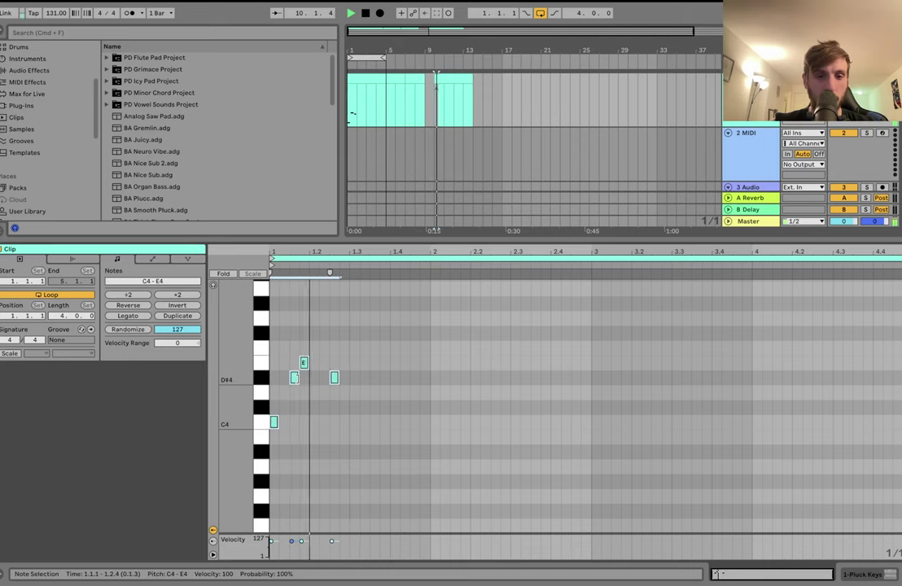
# Duplicate the four-note pattern repeatedly until it fills the four-bar clip.
pyautogui.hotkey('ctrl', 'd')
pyautogui.hotkey('ctrl', 'd')
pyautogui.hotkey('ctrl', 'a')
pyautogui.hotkey('ctrl', 'd')
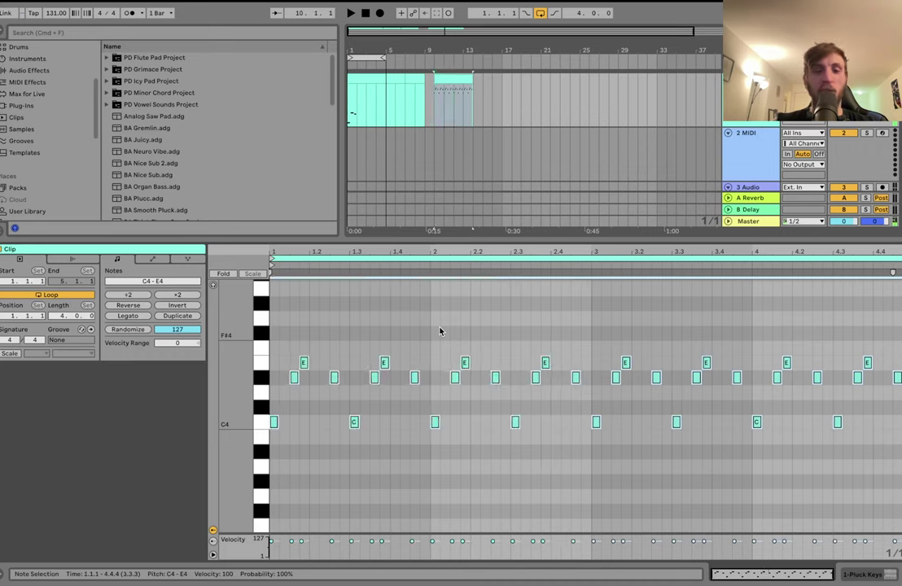
# Clear the clip and enter consecutive eighth notes C4, C#4, D#4, E4 and F#4 from 1.1.1.
pyautogui.hotkey('ctrl', 'a')
pyautogui.press('Delete')
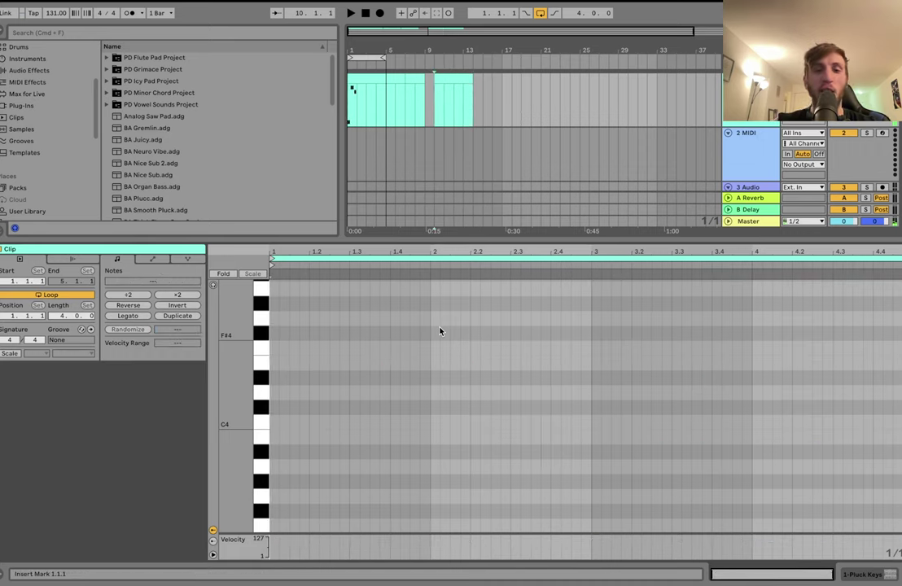
pyautogui.doubleClick(271, 423)
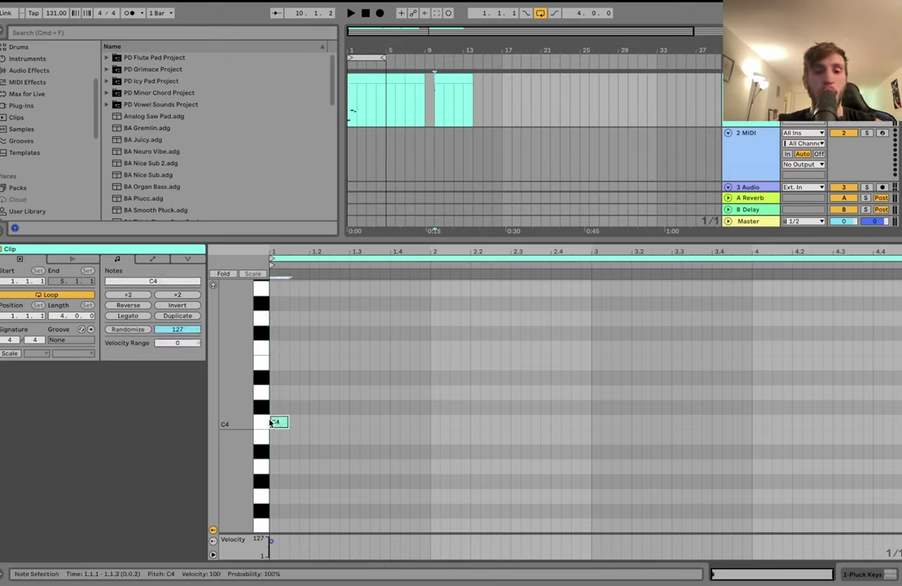
pyautogui.doubleClick(295, 408)
pyautogui.press('Up')
pyautogui.press('super+d')
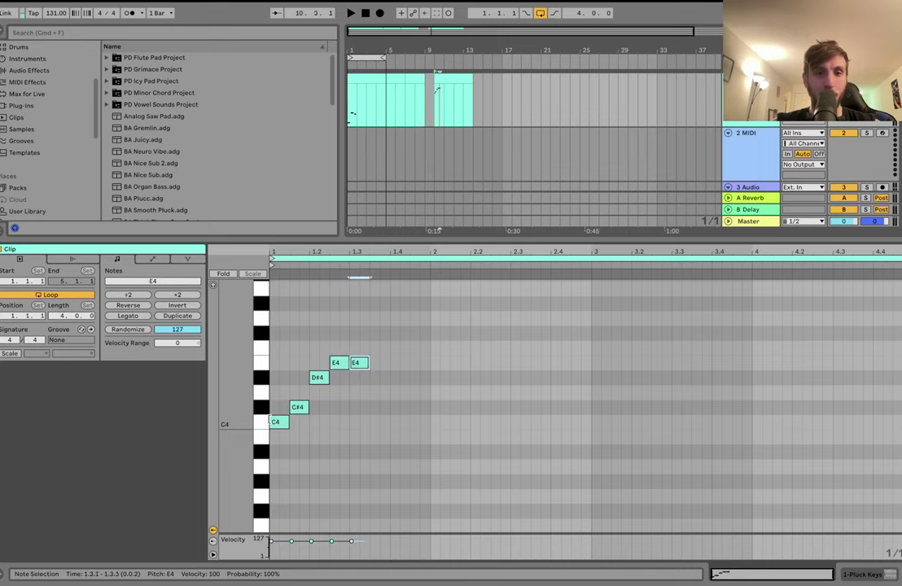
pyautogui.press('Up')
pyautogui.press('Up')
pyautogui.press('space')
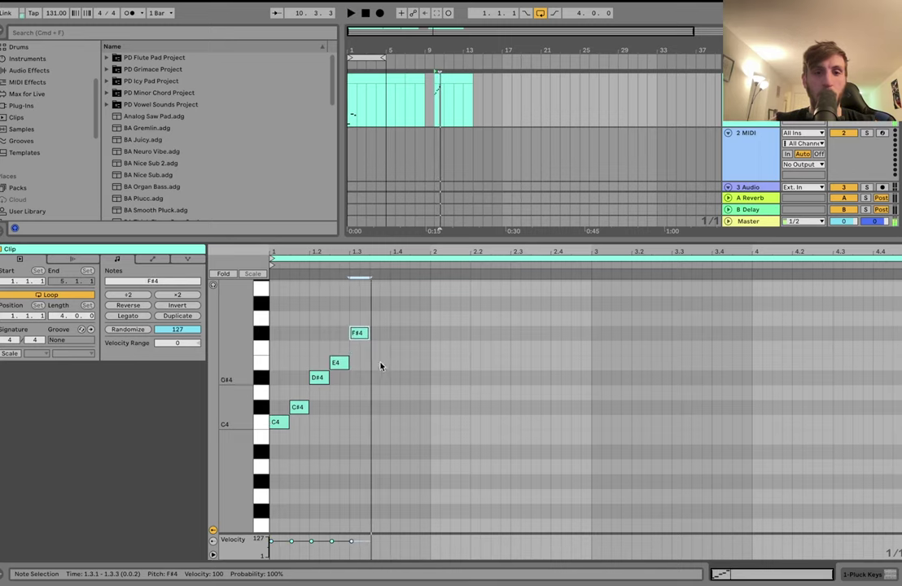
# Play the five-note scale and empty the clip of all its notes.
pyautogui.click(388, 207)
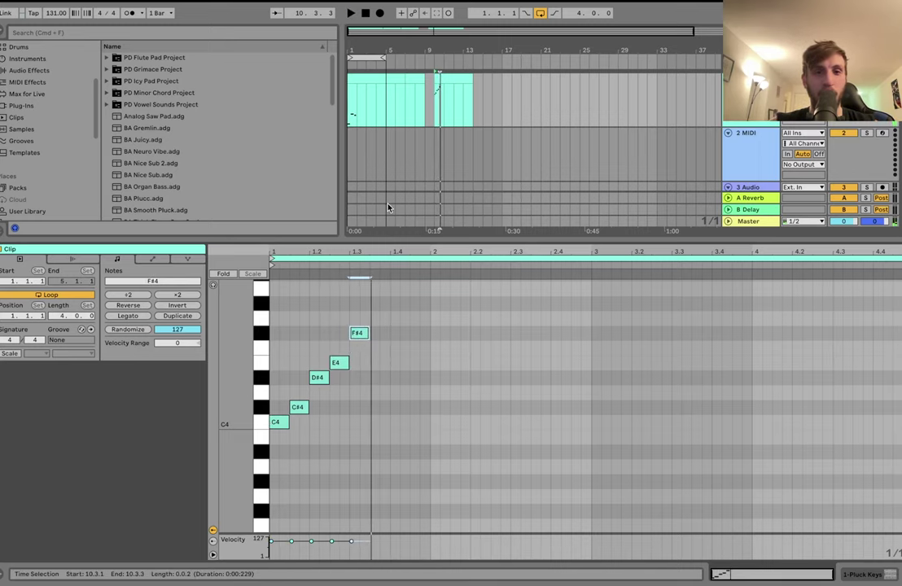
pyautogui.press('space')
pyautogui.hotkey('shift', 'Right')
pyautogui.hotkey('shift', 'Right')
pyautogui.hotkey('shift', 'Right')
pyautogui.hotkey('shift', 'Right')
pyautogui.hotkey('shift', 'Right')
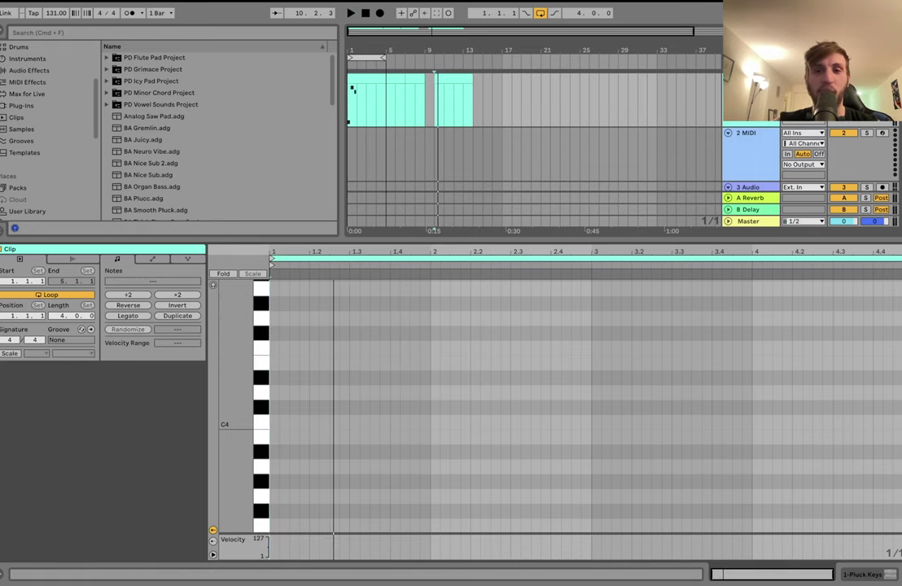
# Delete everything from bar 5 to bar 16 on the Pluck Keys track, keeping the first four bars.
pyautogui.hotkey('shift', 'Tab')
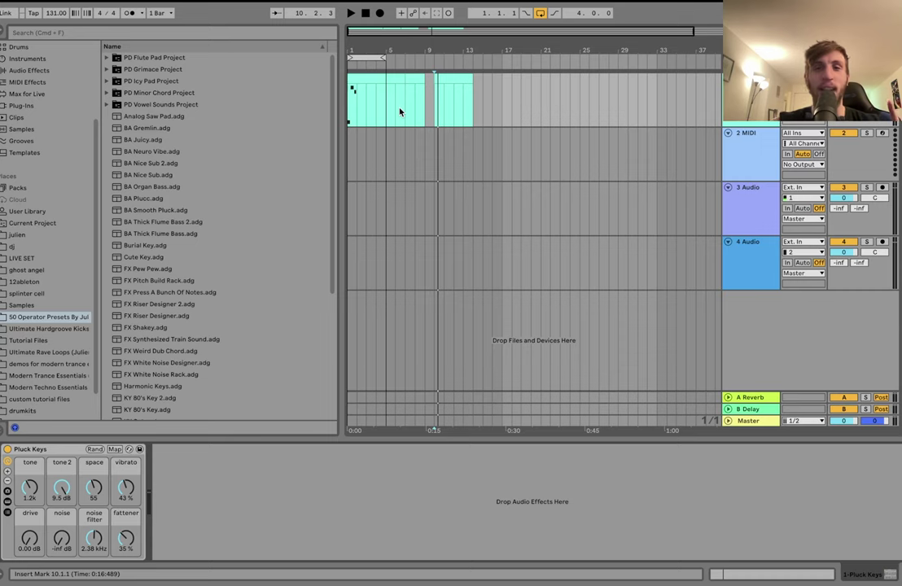
pyautogui.moveTo(388, 99); pyautogui.dragTo(493, 96)
pyautogui.press('Delete')
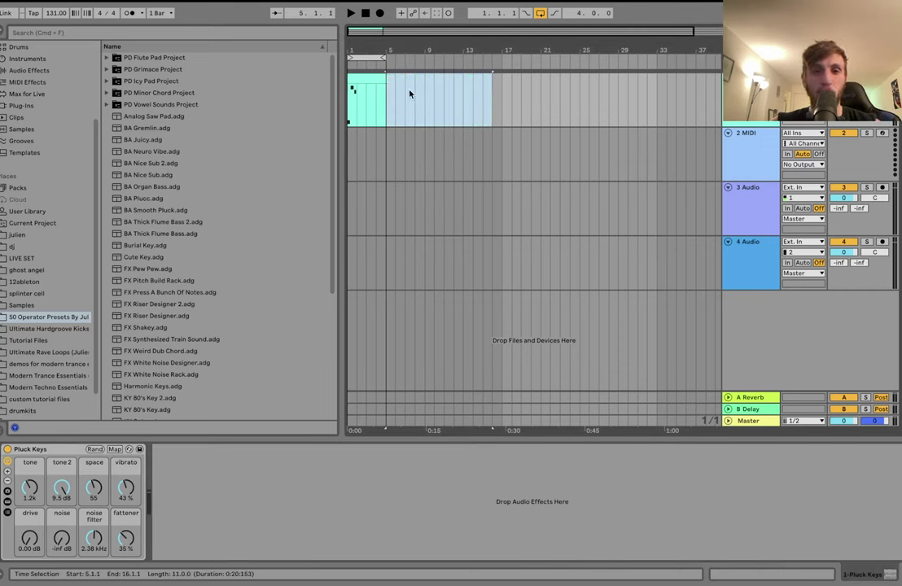
# Insert a new MIDI track below Pluck Keys and load the BA Thick Flume Bass 2 preset on it.
pyautogui.click(365, 82)
pyautogui.press('super+shift+t')
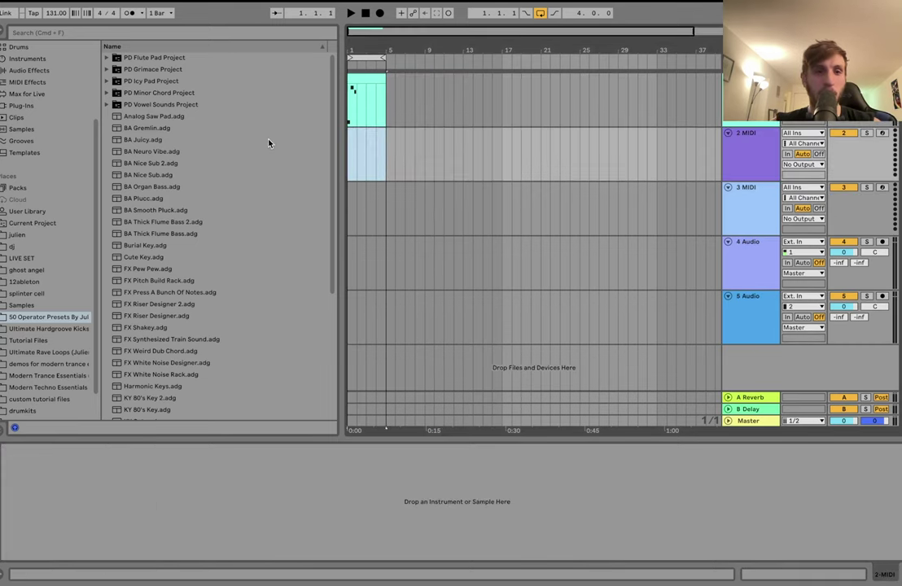
pyautogui.scroll(-4, 173, 343)
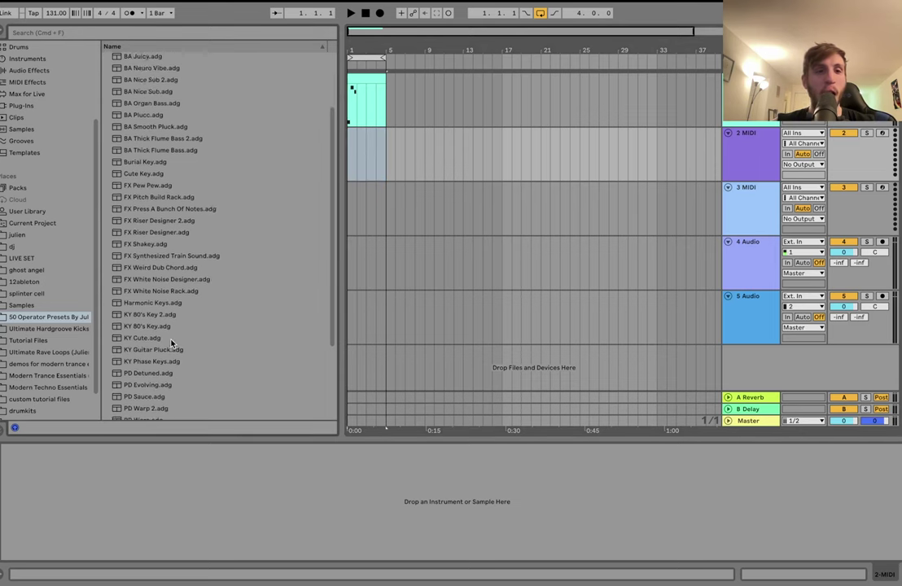
pyautogui.scroll(4, 173, 343)
pyautogui.doubleClick(167, 227)
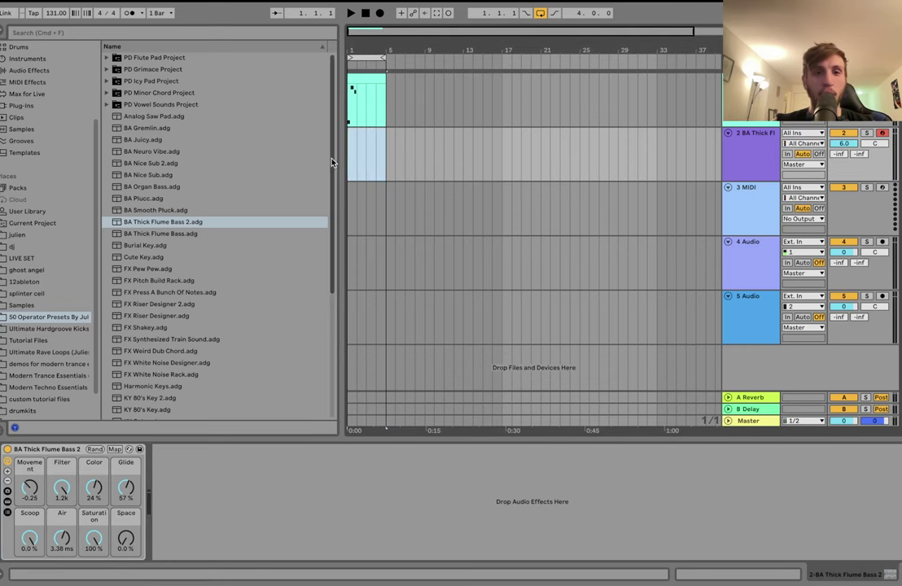
# Create a four-bar clip on the bass track and enter a one-bar G#3 note at its start.
pyautogui.press('super+shift+m')
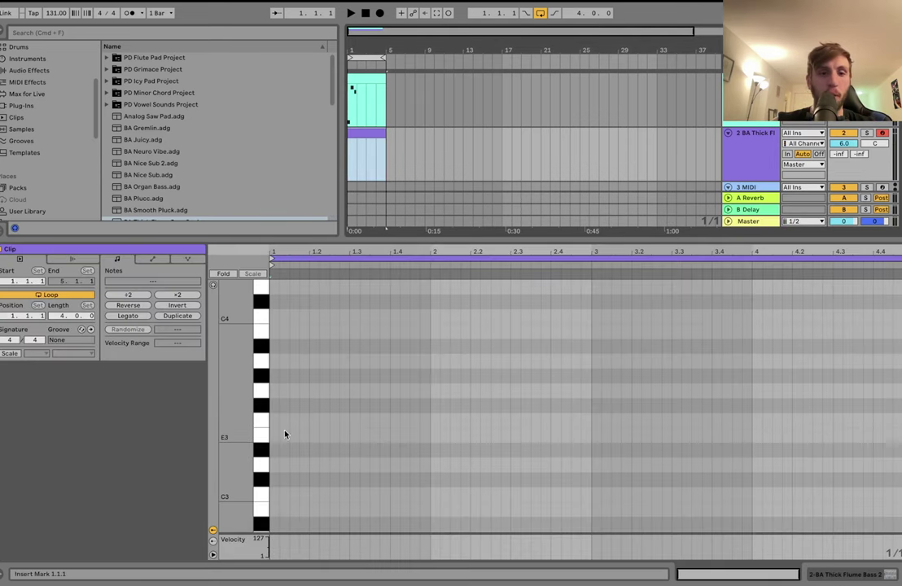
pyautogui.doubleClick(274, 481)
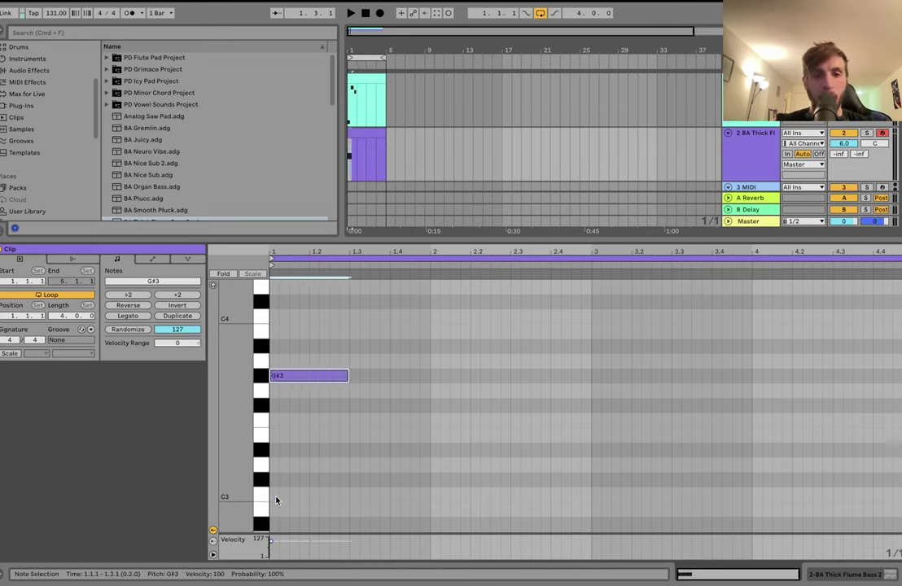
pyautogui.hotkey('shift', 'Right')
pyautogui.hotkey('shift', 'Right')
# Duplicate the bass note twice, transposing the copies to F3 in bar 2 and C3 in bar 3.
pyautogui.press('super+d')
pyautogui.press('Down')
pyautogui.press('Down')
pyautogui.press('Down')
pyautogui.press('super+d')
pyautogui.press('Down')
pyautogui.press('Down')
pyautogui.press('Down')
pyautogui.press('Down')
pyautogui.press('Down')
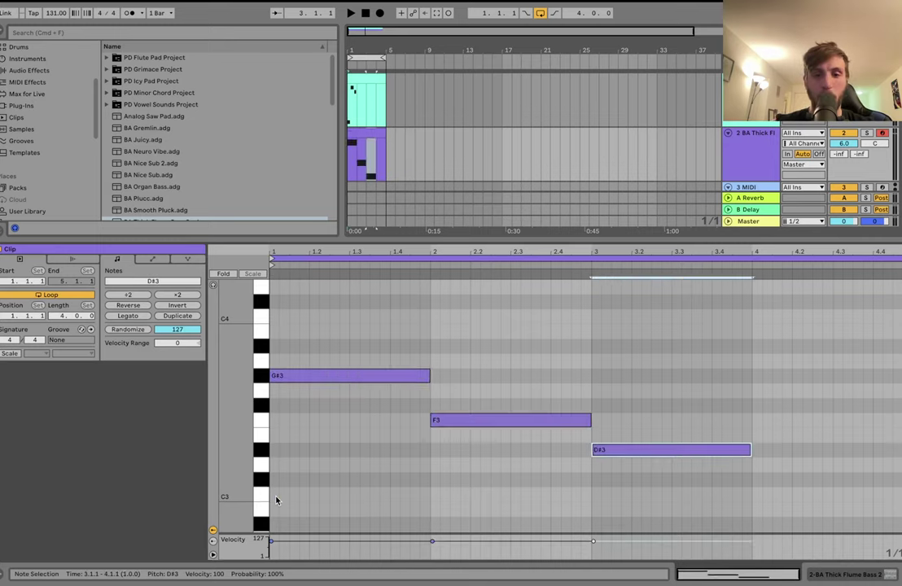
# Lengthen the C3 note to end at 4.2.3 while the bass line plays.
pyautogui.press('space')
pyautogui.hotkey('shift', 'Right')
pyautogui.hotkey('shift', 'Right')
pyautogui.hotkey('shift', 'Right')
pyautogui.hotkey('shift', 'Right')
pyautogui.hotkey('shift', 'Right')
pyautogui.hotkey('shift', 'Right')
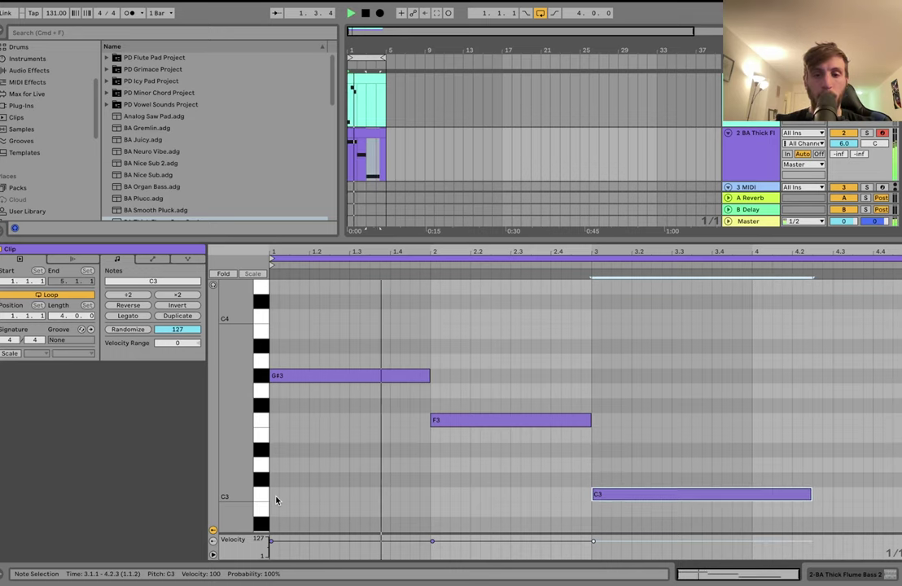
# Lower all the bass notes by three octaves.
pyautogui.press('super+a')
pyautogui.hotkey('shift', 'Down')
pyautogui.hotkey('shift', 'Down')
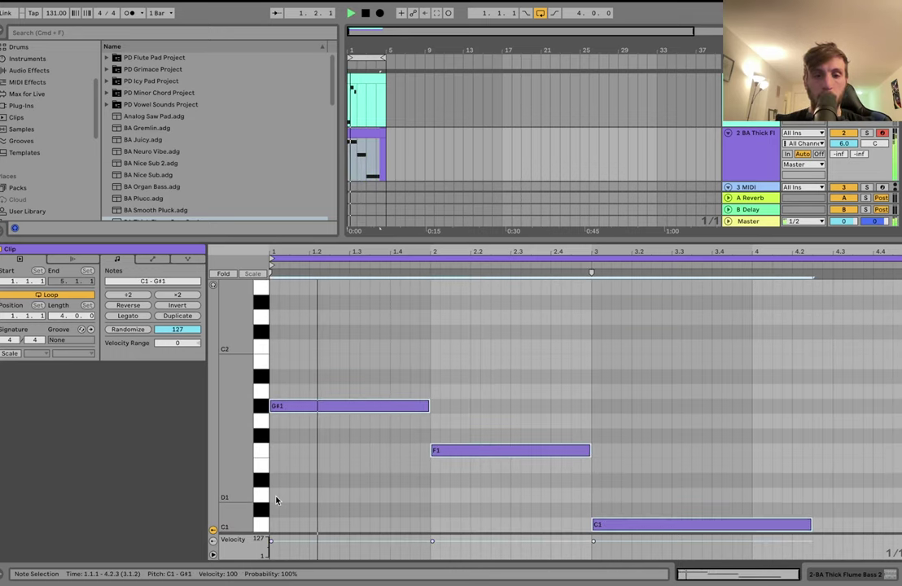
pyautogui.hotkey('shift', 'Down')
# Extend the last bass note to the end of bar 4 and raise it one octave to C1.
pyautogui.click(649, 511)
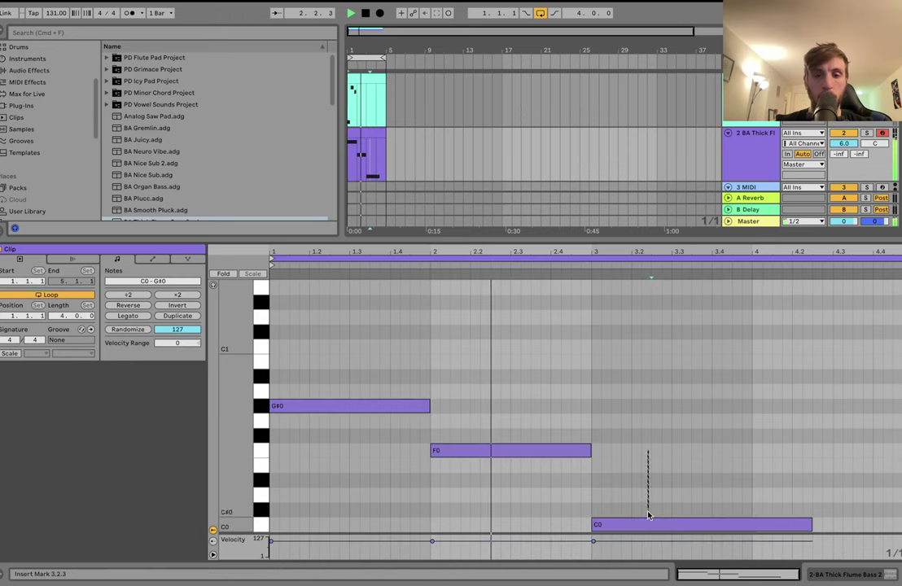
pyautogui.click(649, 529)
pyautogui.hotkey('shift', 'Right')
pyautogui.hotkey('shift', 'Right')
pyautogui.hotkey('shift', 'Right')
pyautogui.hotkey('shift', 'Right')
pyautogui.hotkey('shift', 'Right')
pyautogui.hotkey('shift', 'Right')
pyautogui.hotkey('shift', 'Right')
pyautogui.hotkey('shift', 'Right')
pyautogui.hotkey('shift', 'Right')
pyautogui.hotkey('shift', 'Right')
pyautogui.hotkey('shift', 'Up')
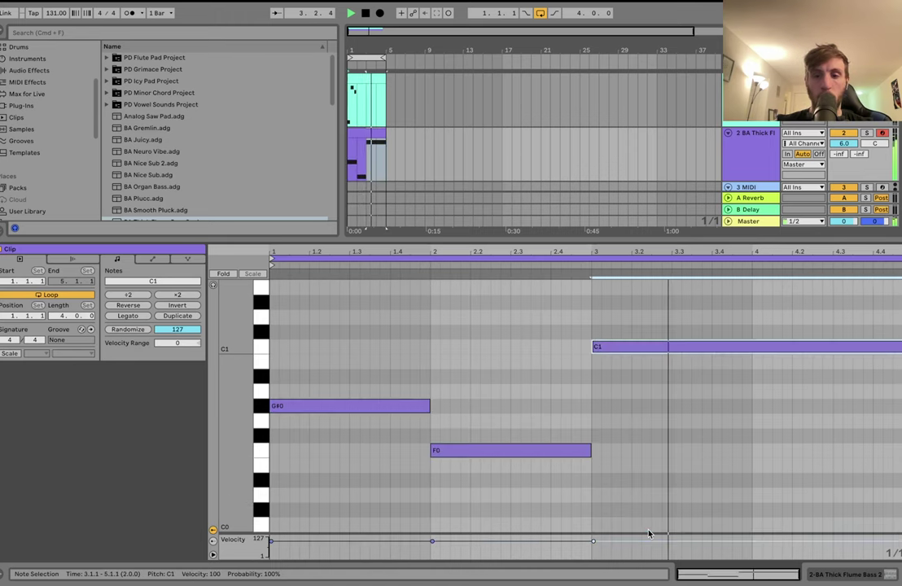
# Try the BA Thick Flume Bass preset on the bass track and undo the swap.
pyautogui.click(750, 169)
pyautogui.doubleClick(750, 168)
pyautogui.doubleClick(196, 237)
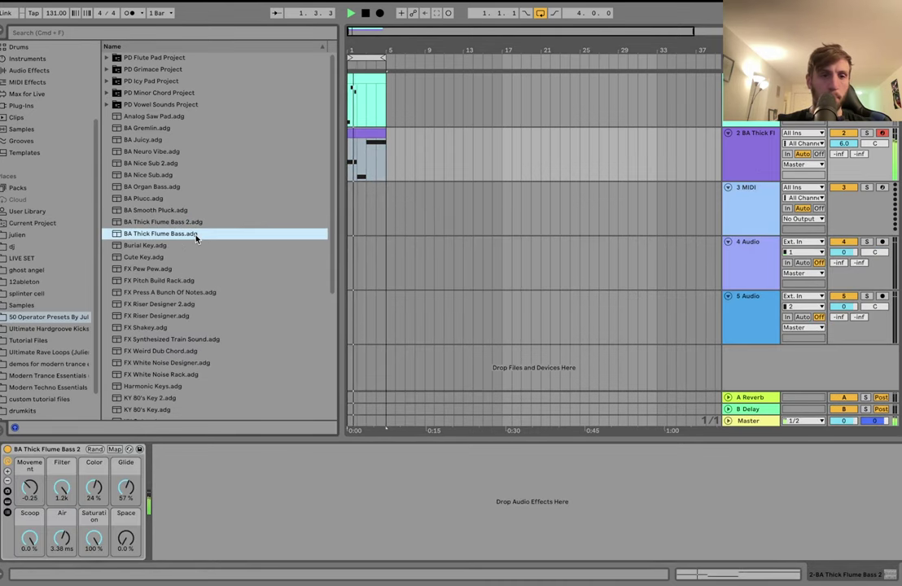
pyautogui.press('super+z')
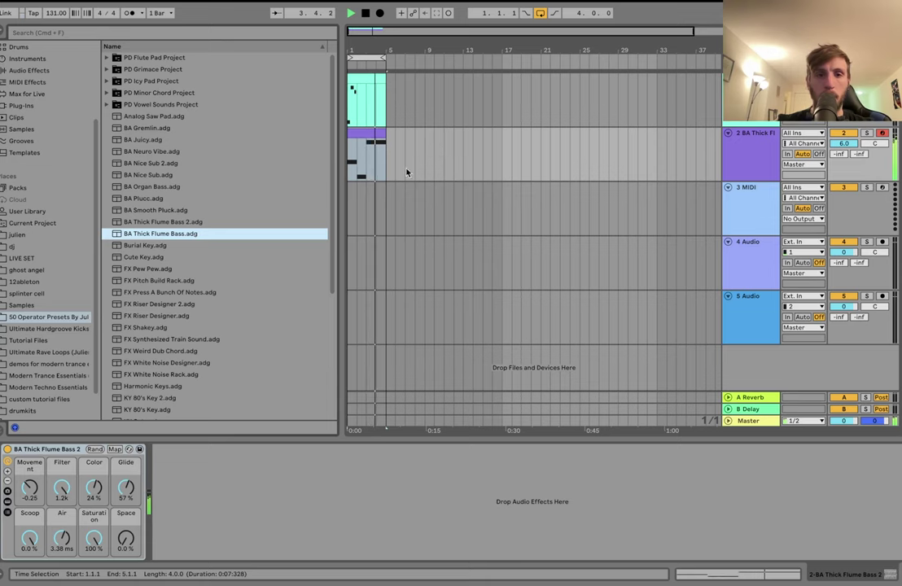
# Duplicate the bass clip into bars 5 to 8 and set the arrangement loop to the first eight bars.
pyautogui.scroll(5, 349, 165)
pyautogui.press('super+d')
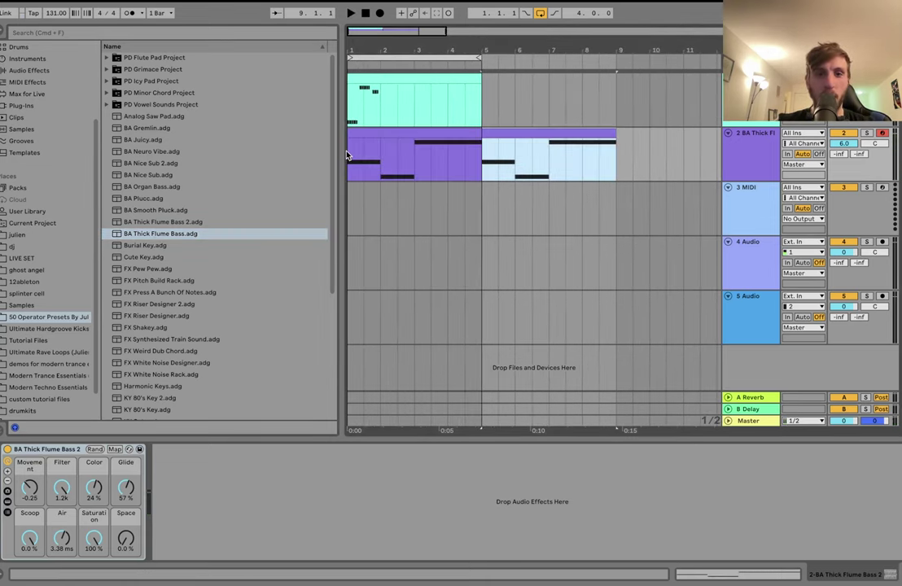
pyautogui.keyDown('shift'); pyautogui.click(349, 159); pyautogui.keyUp('shift')
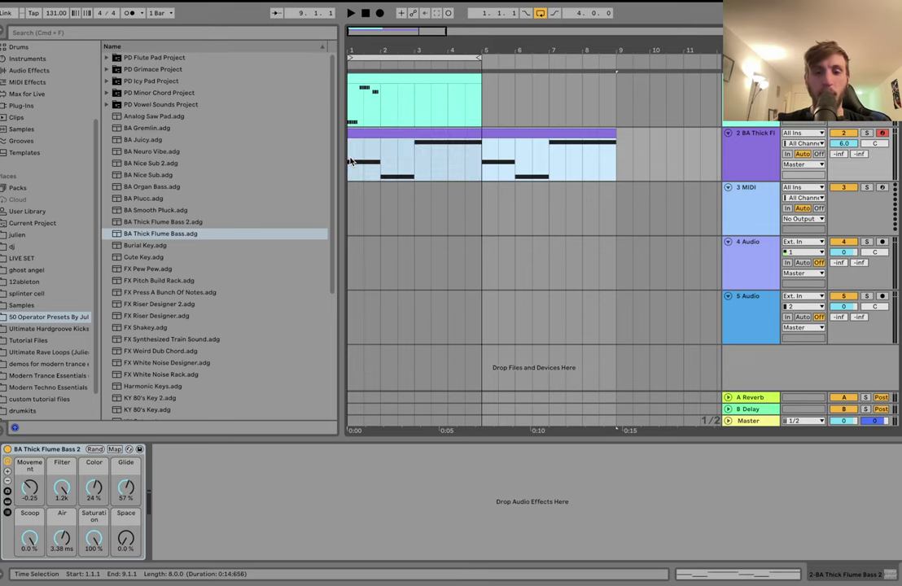
pyautogui.press('super+l')
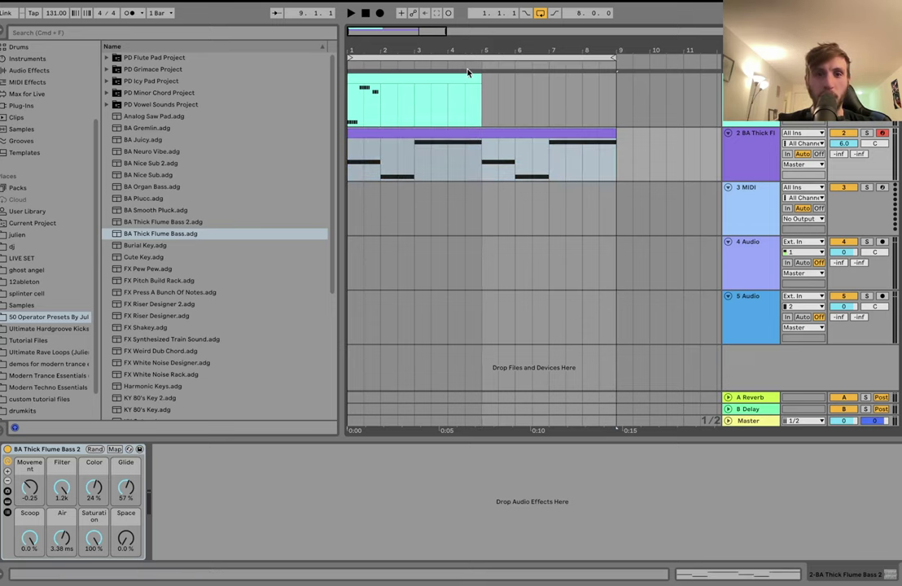
# Lower the three notes at 1.4.1 in the Pluck Keys clip to F2 and start playback.
pyautogui.doubleClick(456, 168)
pyautogui.moveTo(392, 342); pyautogui.dragTo(429, 395)
pyautogui.press('Down')
pyautogui.press('Down')
pyautogui.press('Down')
pyautogui.press('space')
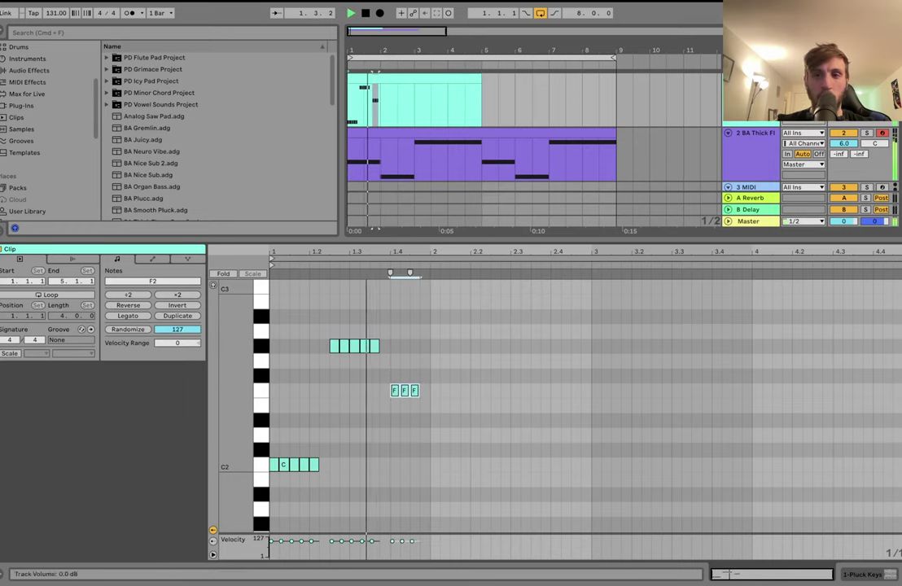
# Duplicate the first two bars of the Pluck Keys melody to fill all eight bars.
pyautogui.moveTo(413, 113); pyautogui.dragTo(336, 113)
pyautogui.press('super+d')
pyautogui.press('super+d')
pyautogui.press('super+d')
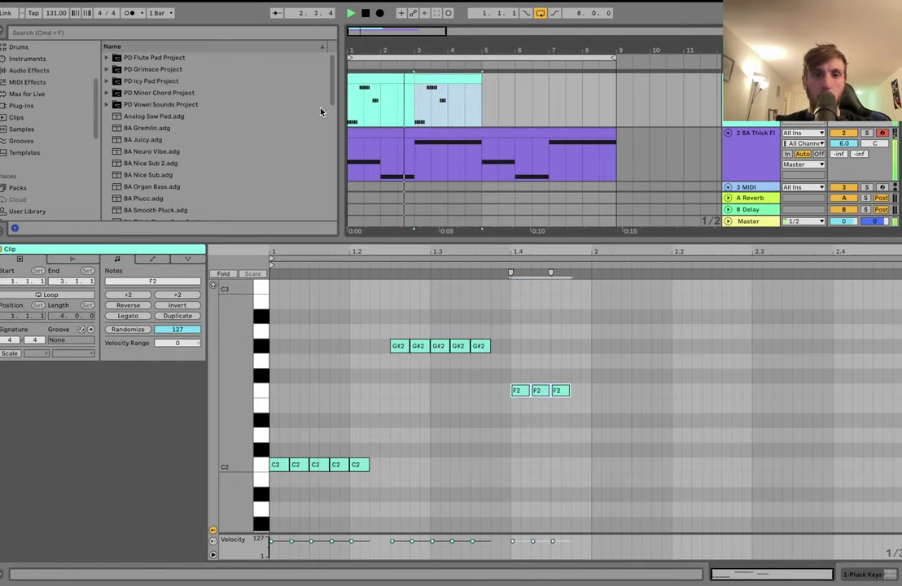
# In the second two-bar melody clip, lower the G#2 notes to G2 and raise the three F2 notes to G#2.
pyautogui.click(441, 76)
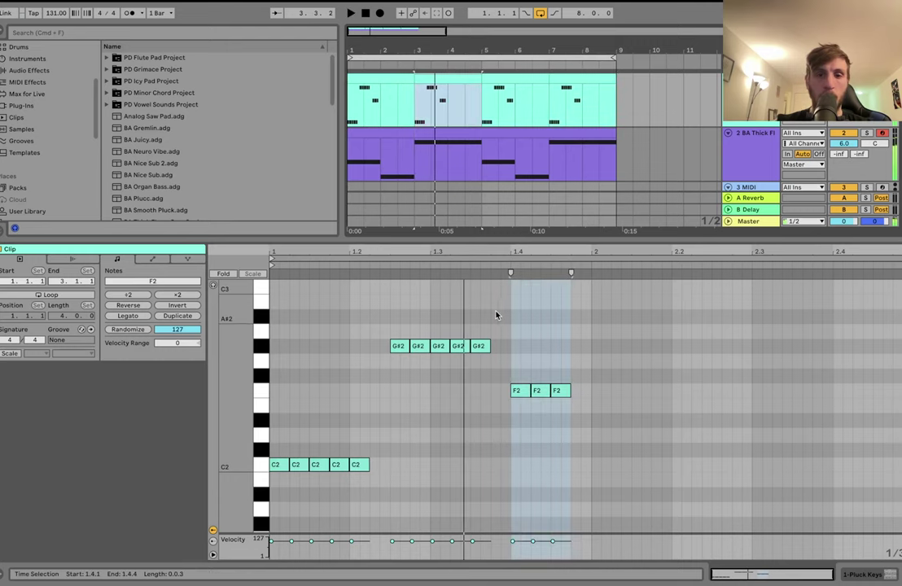
pyautogui.moveTo(500, 313); pyautogui.dragTo(370, 352)
pyautogui.press('Down')
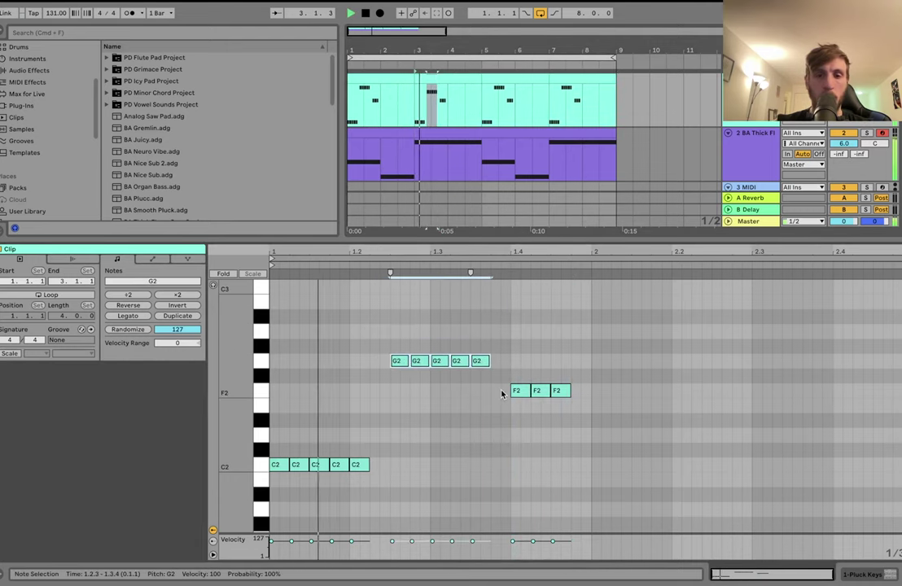
pyautogui.moveTo(504, 375); pyautogui.dragTo(592, 413)
pyautogui.press('Up')
pyautogui.press('Up')
pyautogui.press('Up')
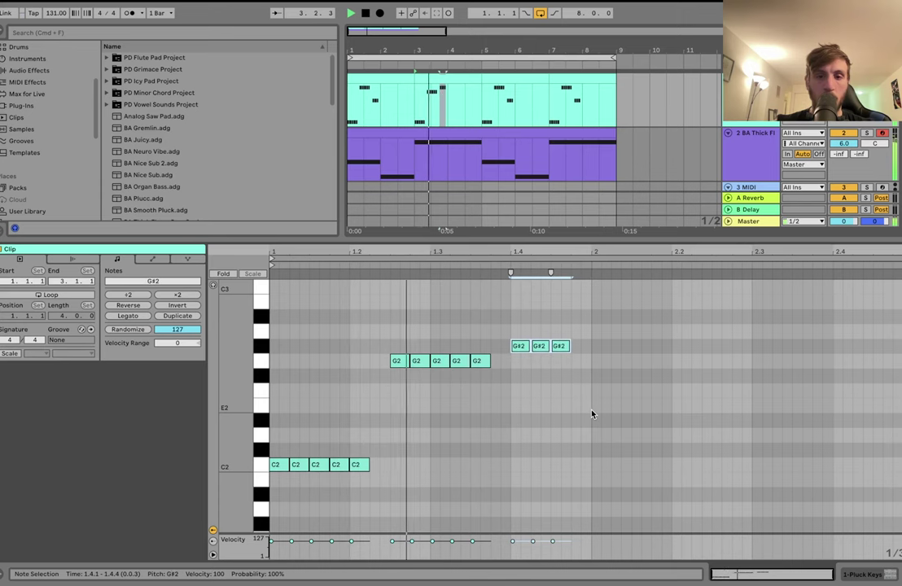
# Repeat the edited four-bar melody over bars 5 to 8 and play it with the bass clips.
pyautogui.click(561, 345)
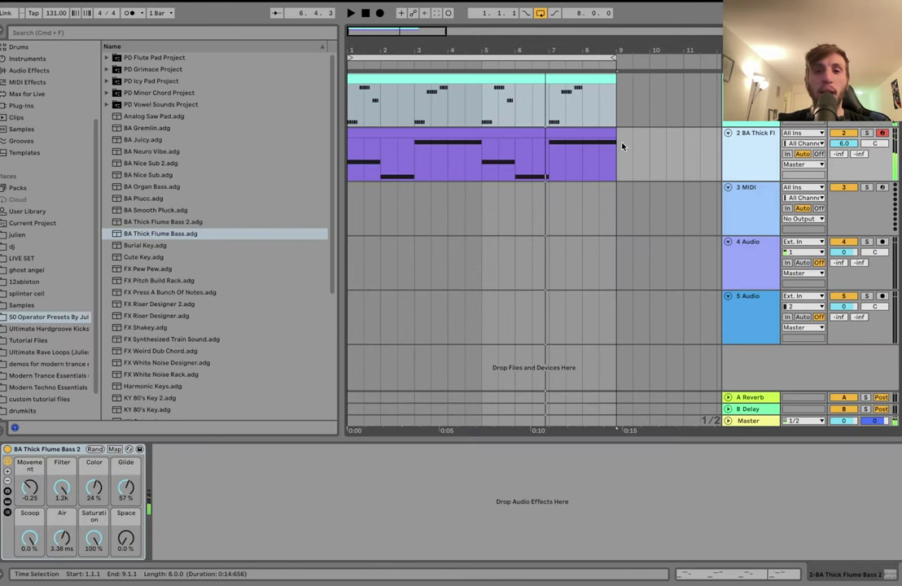
pyautogui.click(588, 134)
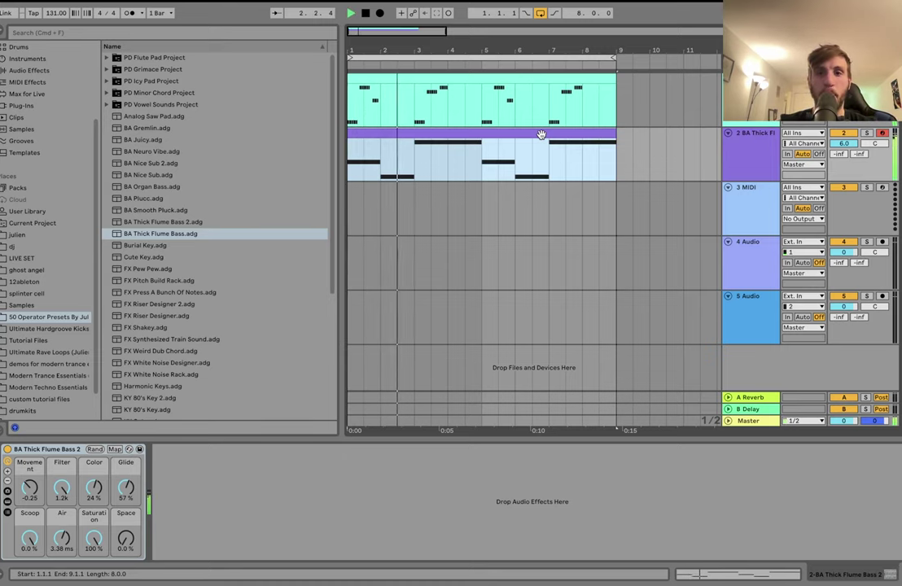
pyautogui.press('space')
# Create a looped eight-bar bass clip at bar 13 and enter a repeating two-bar pattern of C0, C#0, E0 and D#0.
pyautogui.hscroll(8, 541, 136)
pyautogui.scroll(-5, 543, 139)
pyautogui.scroll(-3, 513, 144)
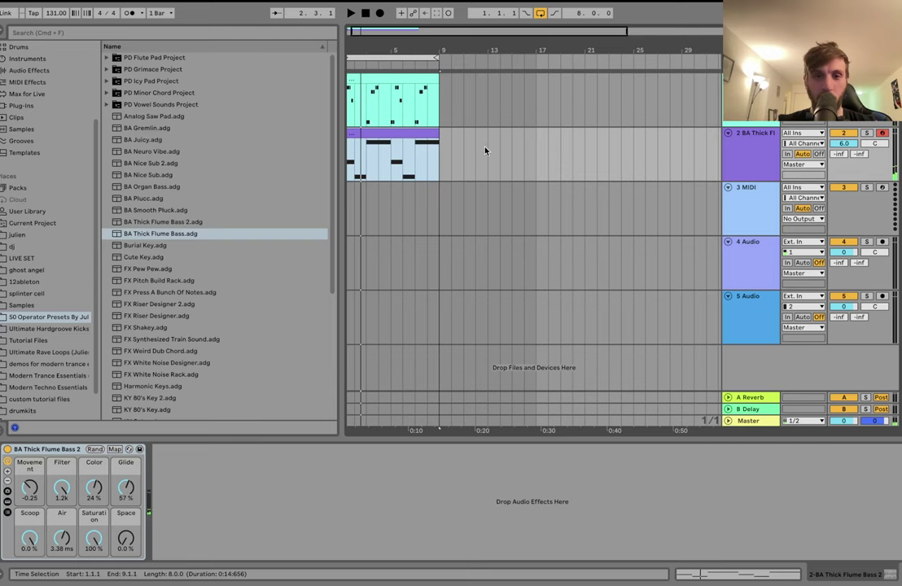
pyautogui.moveTo(489, 154); pyautogui.dragTo(562, 159)
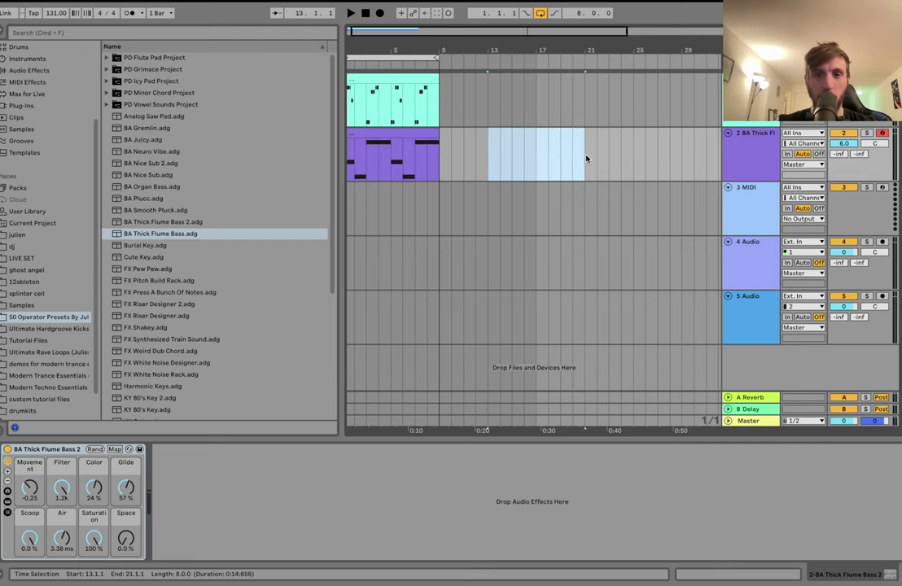
pyautogui.press('super+shift+m')
pyautogui.doubleClick(274, 496)
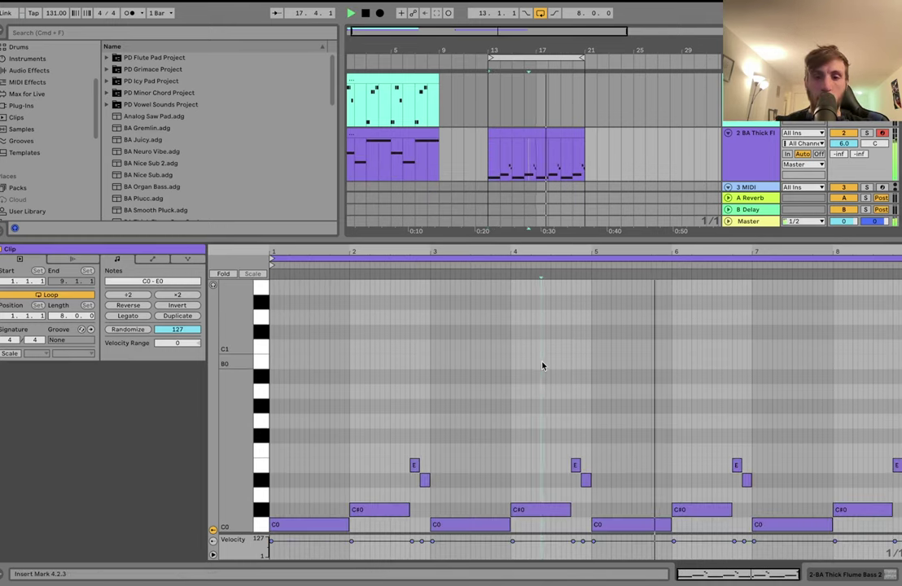
# Raise all notes of the new bass clip by one octave.
pyautogui.press('super+a')
pyautogui.hotkey('shift', 'Up')
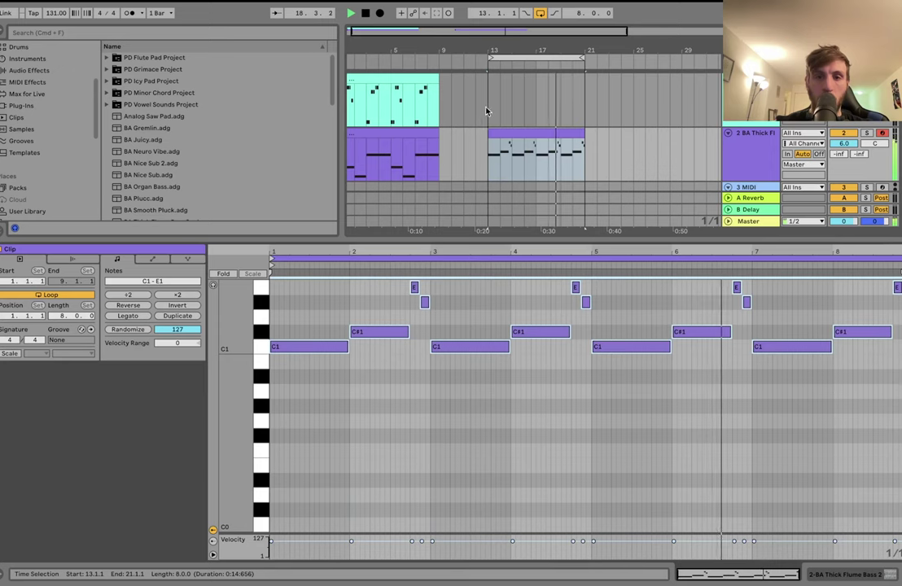
# Create a four-bar Pluck Keys clip at bar 13 and enter a short-note melody using C3, C#3, D#3 and E3.
pyautogui.press('space')
pyautogui.moveTo(486, 112); pyautogui.dragTo(584, 112)
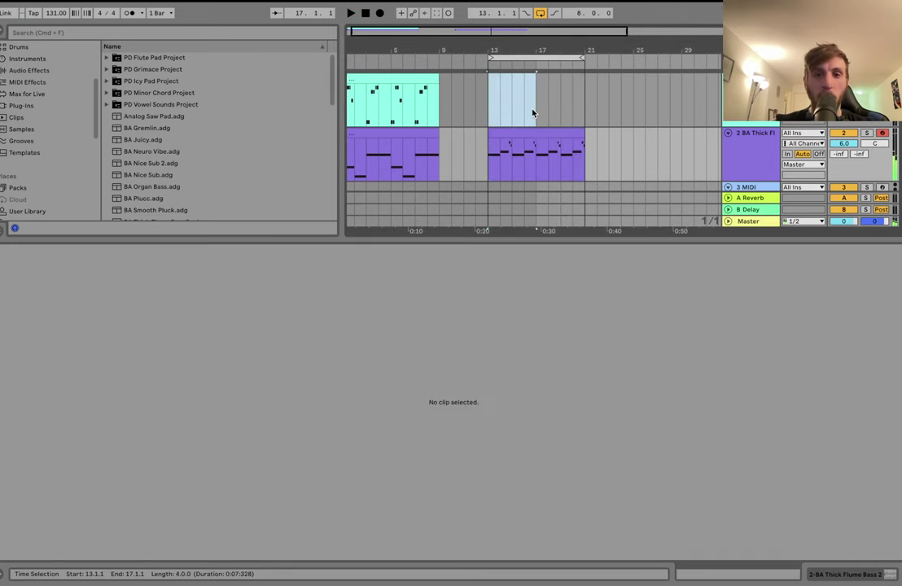
pyautogui.press('super+shift+m')
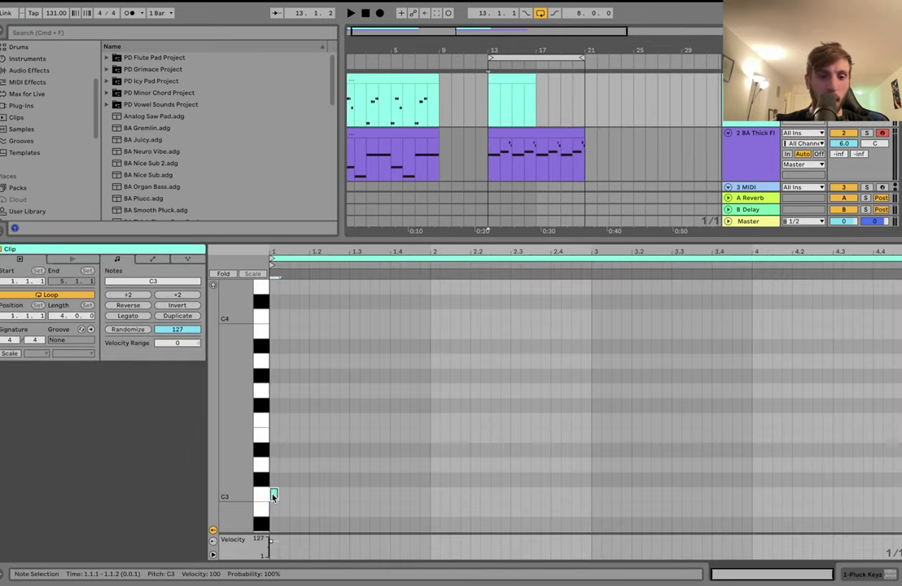
pyautogui.doubleClick(273, 495)
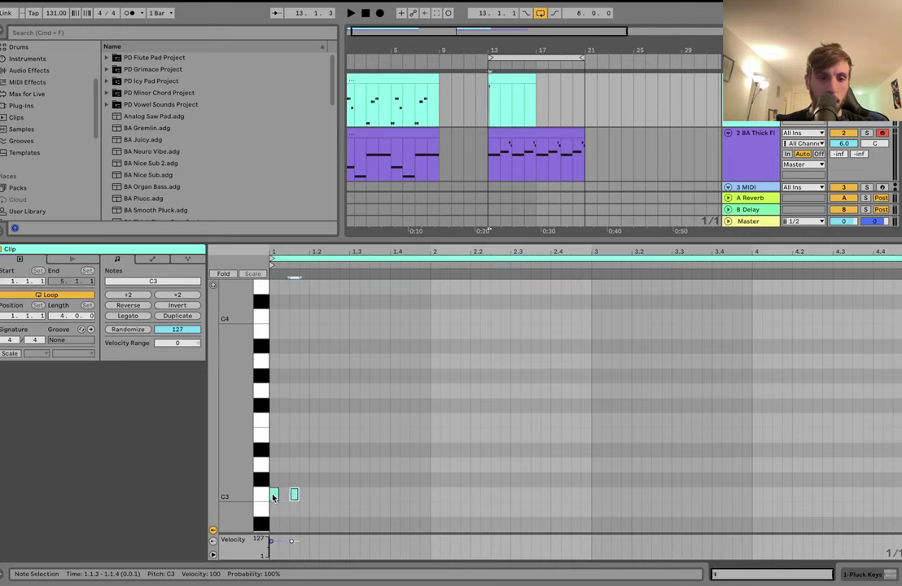
pyautogui.doubleClick(304, 435)
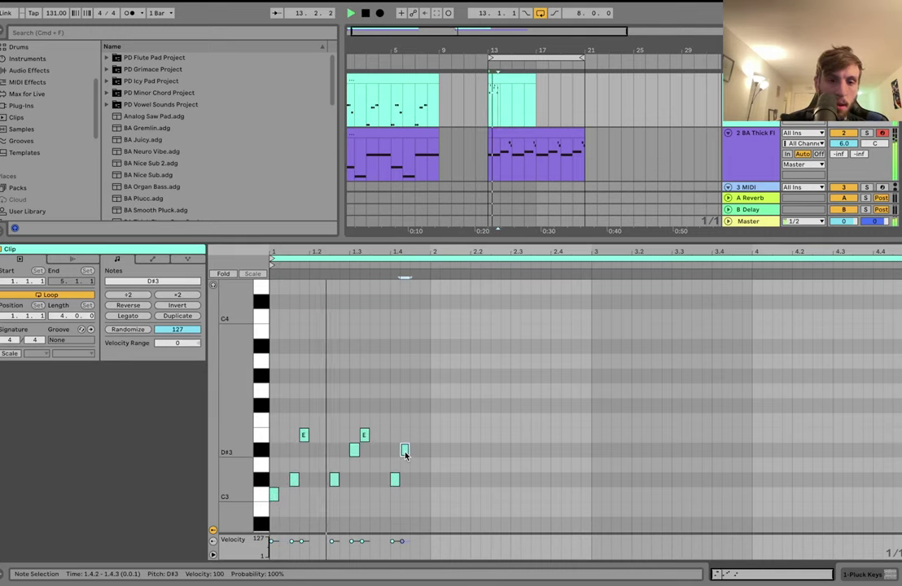
pyautogui.doubleClick(434, 494)
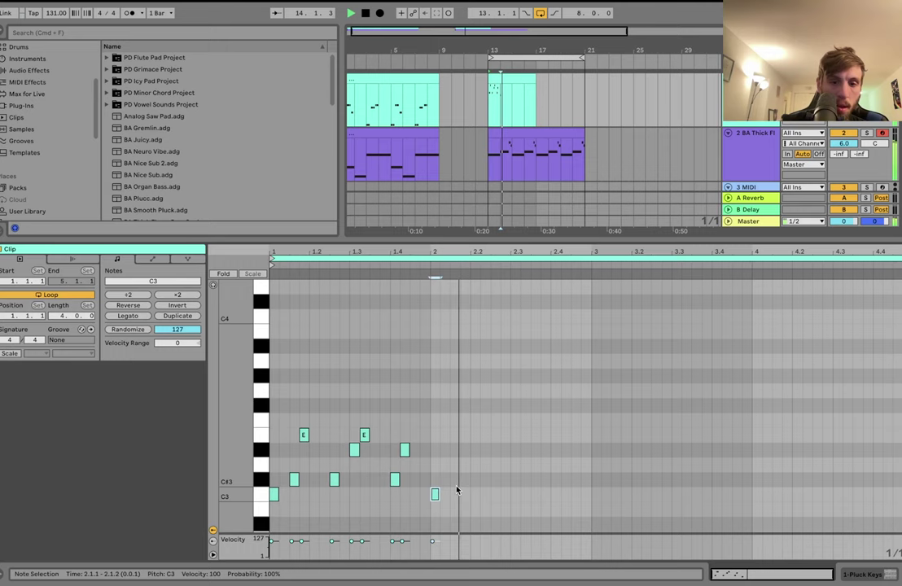
pyautogui.doubleClick(464, 480)
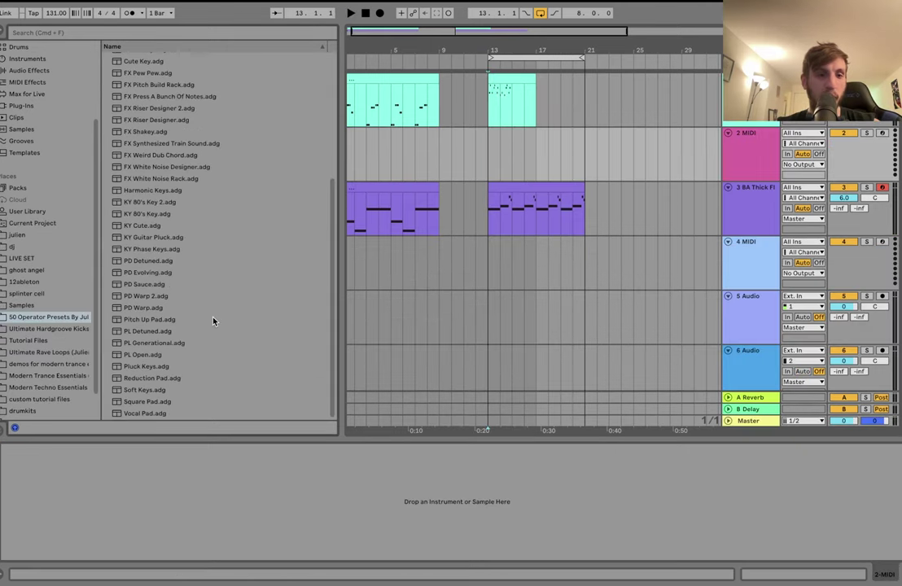
# Load the PD Evolving preset onto the empty second MIDI track and create an eight-bar clip over bars 1 to 8.
pyautogui.doubleClick(138, 272)
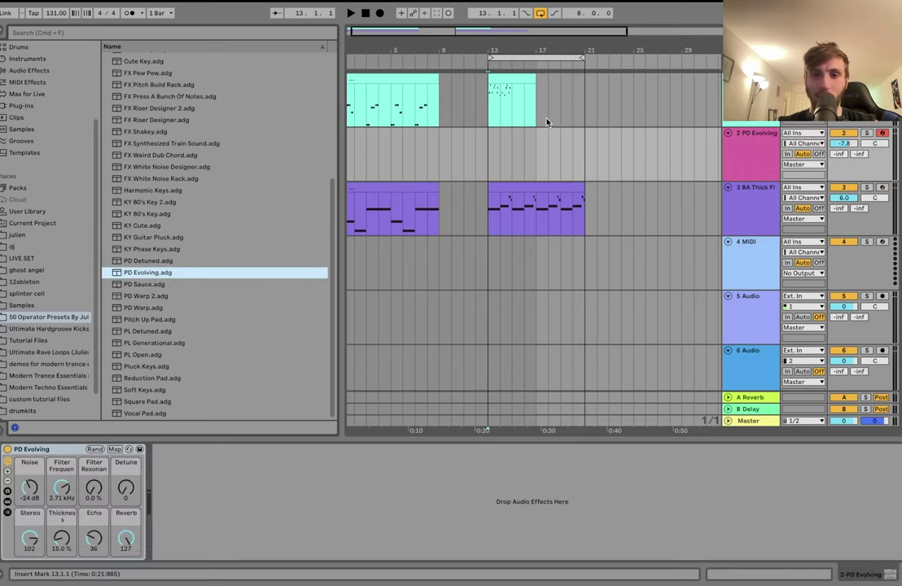
pyautogui.moveTo(492, 158); pyautogui.dragTo(511, 161)
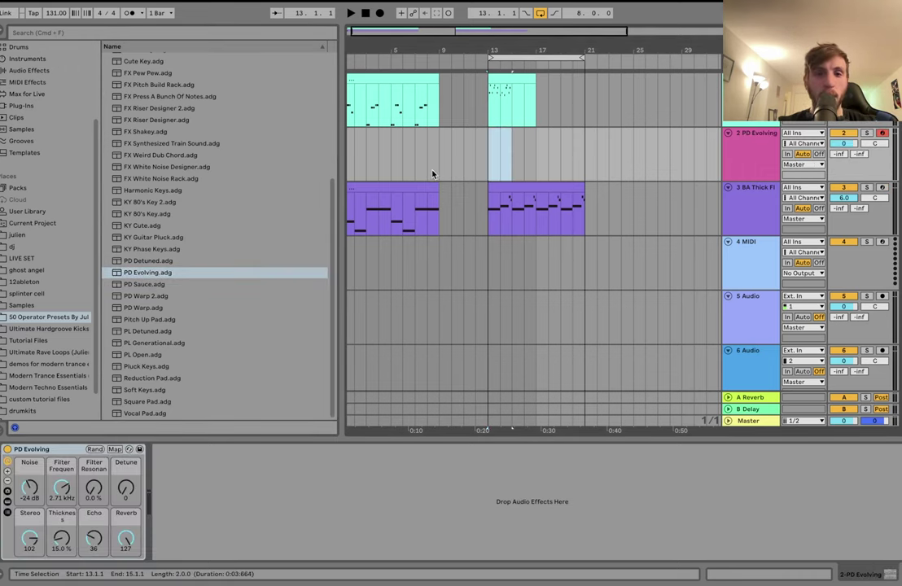
pyautogui.moveTo(432, 173); pyautogui.dragTo(347, 169)
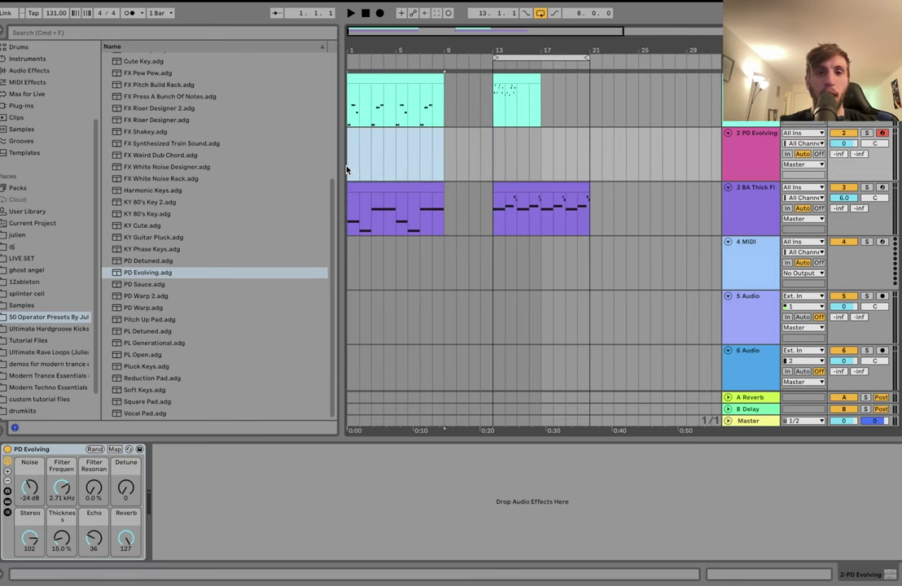
pyautogui.press('super+shift+m')
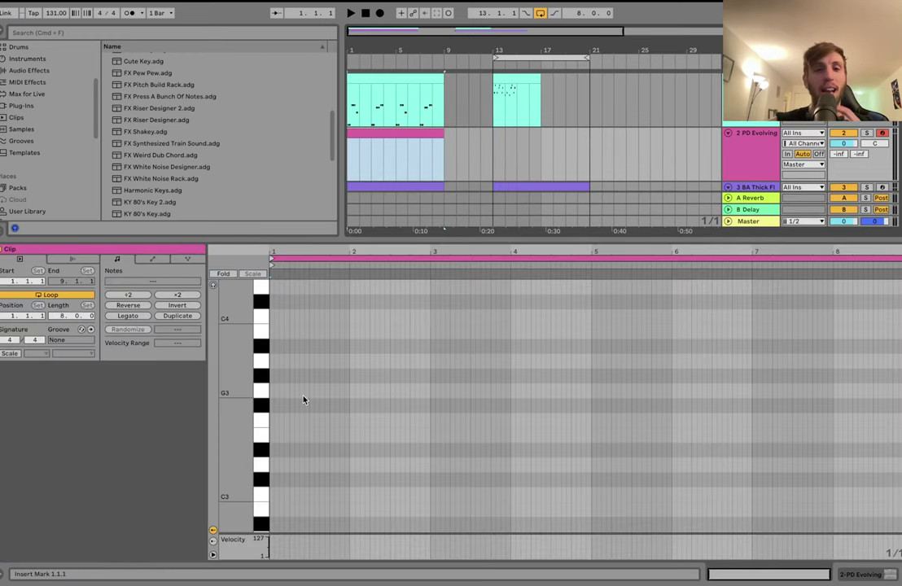
# Solo the PD Evolving track, enter half-bar G#3 and C4 notes at the clip's start and play them.
pyautogui.click(871, 136)
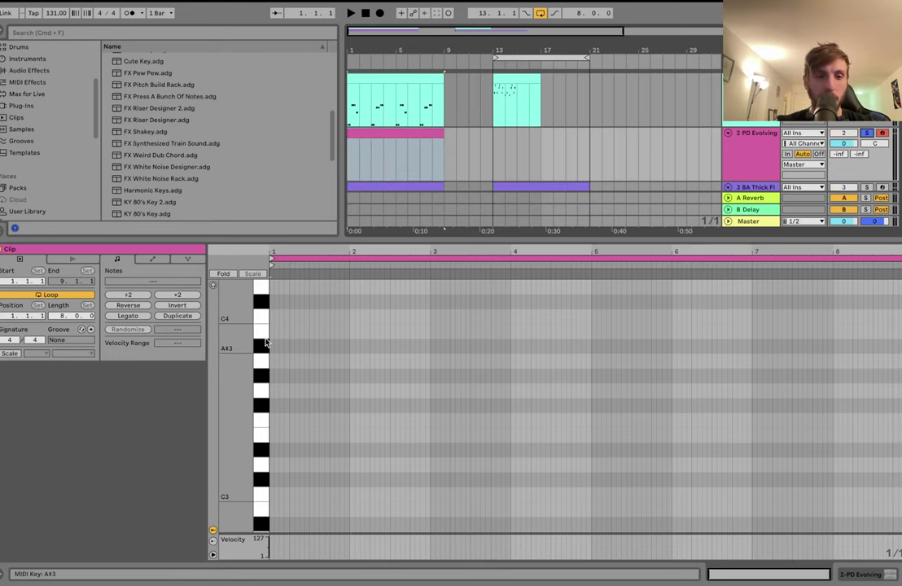
pyautogui.scroll(3, 266, 343)
pyautogui.doubleClick(270, 470)
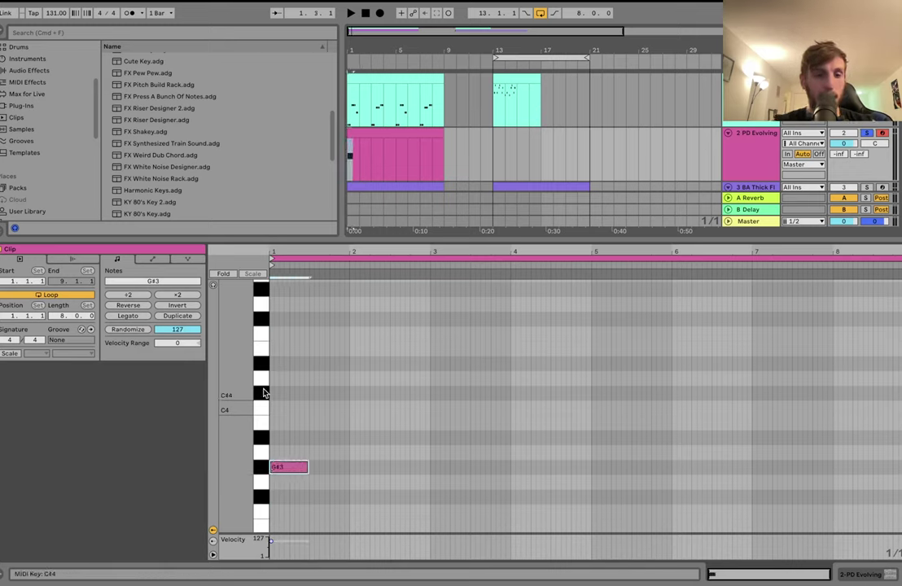
pyautogui.doubleClick(276, 407)
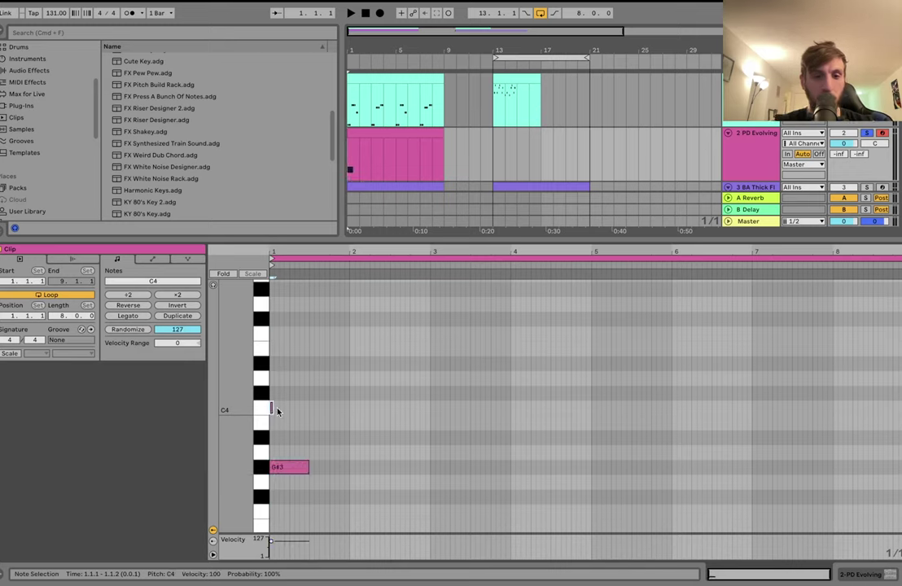
pyautogui.hotkey('shift', 'Right')
pyautogui.press('space')
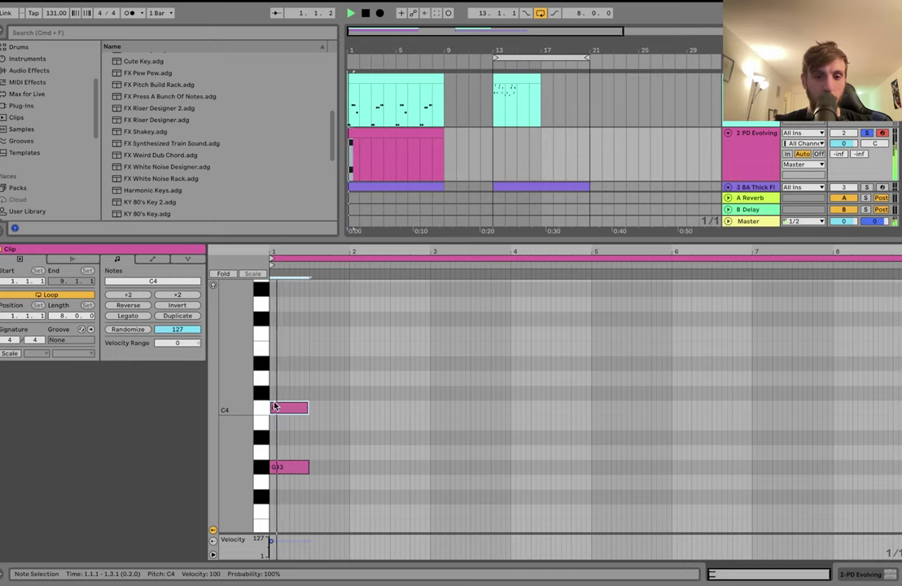
pyautogui.press('space')
pyautogui.press('space')
pyautogui.press('space')
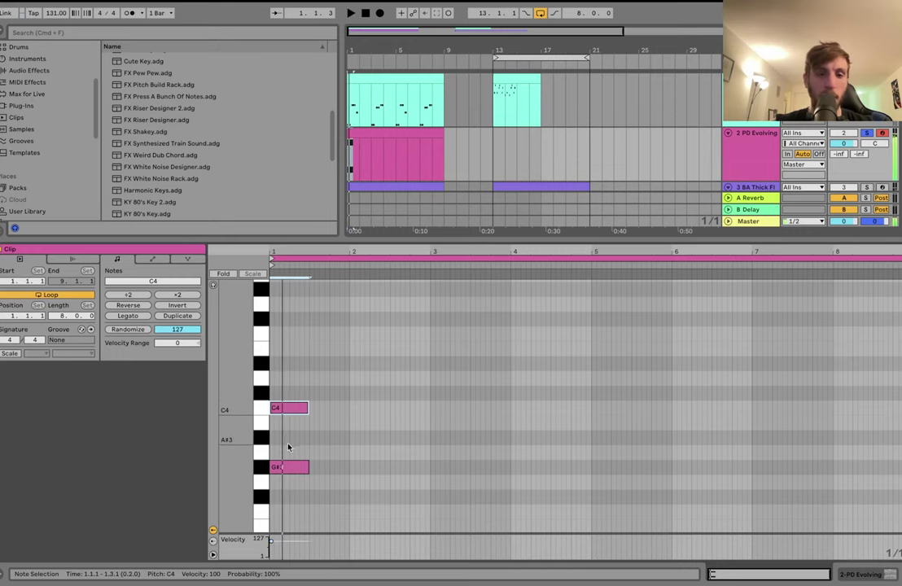
# Try the chord's G#3 note one octave lower and play the result.
pyautogui.click(288, 467)
pyautogui.hotkey('shift', 'Down')
pyautogui.press('space')
pyautogui.moveTo(247, 478); pyautogui.dragTo(242, 478)
pyautogui.press('space')
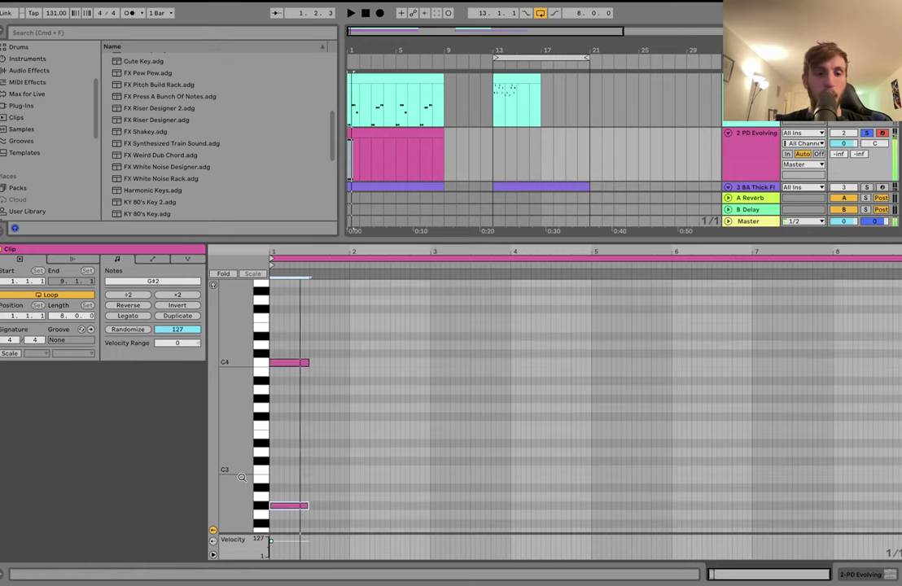
# Lengthen the G#3 and C4 notes to two bars and duplicate them over bars 3 and 4.
pyautogui.press('super+a')
pyautogui.hotkey('shift', 'Right')
pyautogui.hotkey('shift', 'Right')
pyautogui.hotkey('shift', 'Right')
pyautogui.hotkey('shift', 'Right')
pyautogui.hotkey('shift', 'Right')
pyautogui.hotkey('shift', 'Right')
pyautogui.hotkey('shift', 'Right')
pyautogui.hotkey('shift', 'Right')
pyautogui.hotkey('shift', 'Right')
pyautogui.hotkey('shift', 'Right')
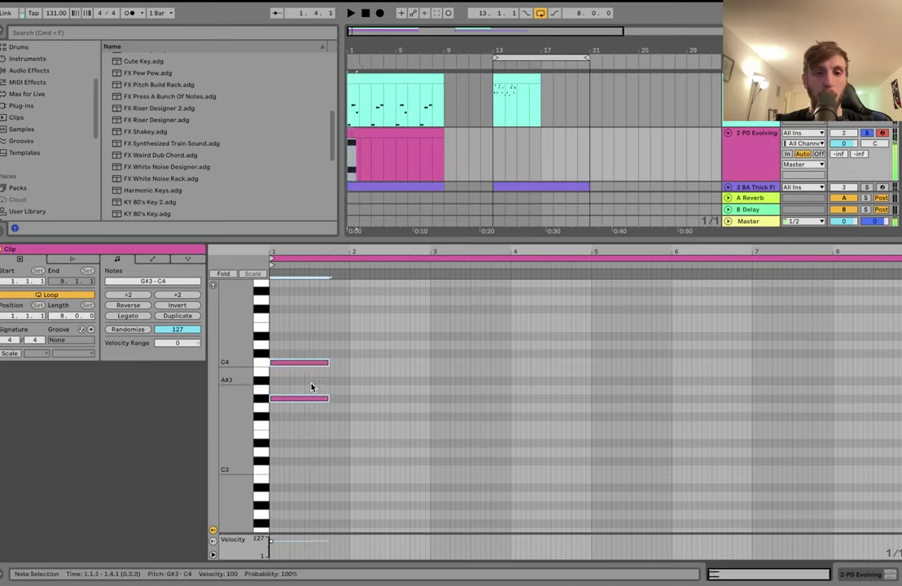
pyautogui.hotkey('shift', 'Right')
pyautogui.hotkey('shift', 'Right')
pyautogui.hotkey('shift', 'Right')
pyautogui.hotkey('shift', 'Right')
pyautogui.hotkey('shift', 'Right')
pyautogui.hotkey('shift', 'Left')
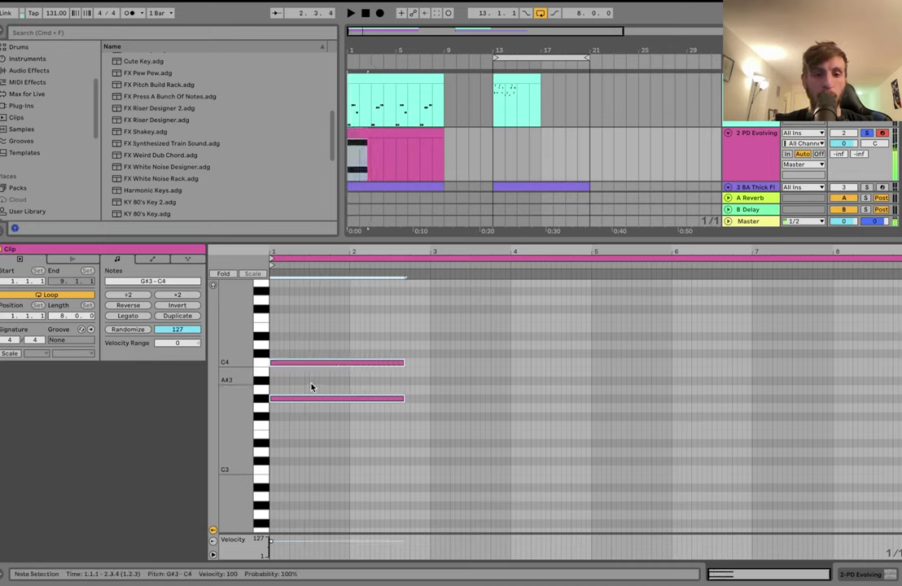
pyautogui.hotkey('shift', 'Right')
pyautogui.hotkey('shift', 'Right')
pyautogui.press('super+d')
# Lower the second chord's G#3 note to G3, play the chords and set the track volume to -6.6 dB.
pyautogui.click(444, 399)
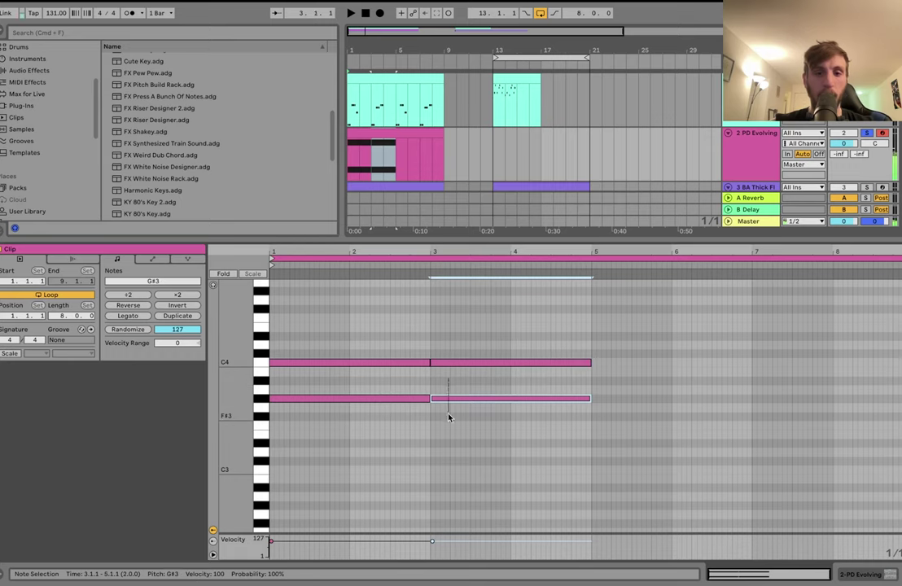
pyautogui.press('Down')
pyautogui.press('space')
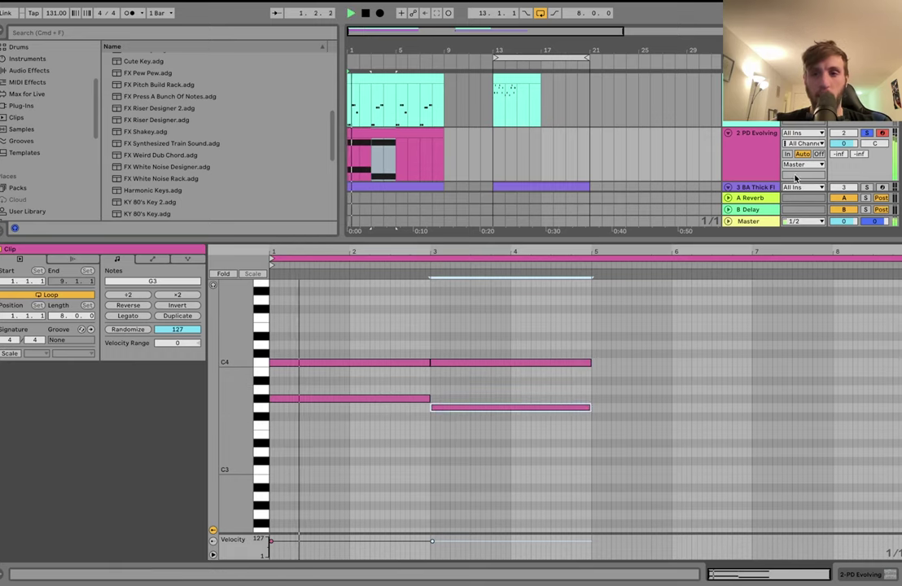
pyautogui.moveTo(844, 146); pyautogui.dragTo(844, 166)
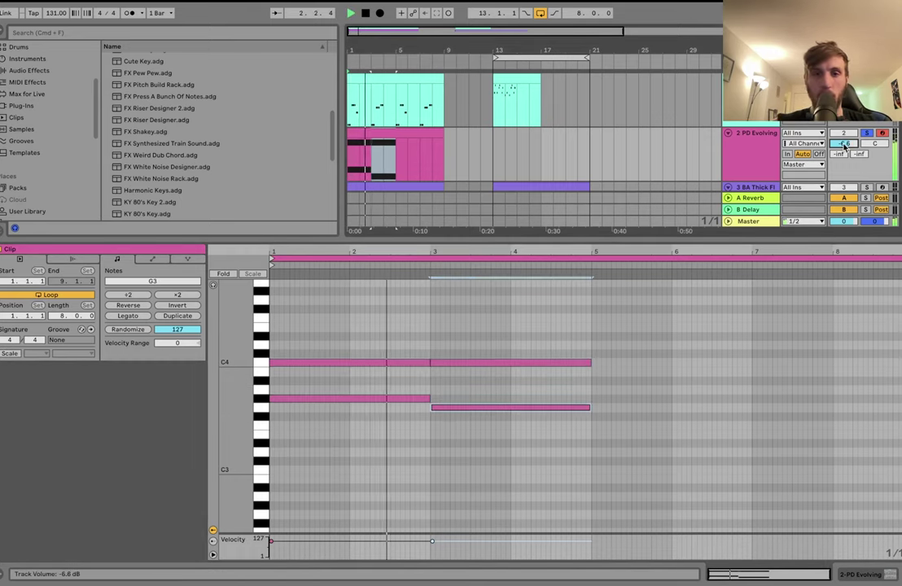
# Split the pad clip at bar 5 and duplicate its first four bars over bars 5 to 8.
pyautogui.click(397, 160)
pyautogui.press('super+e')
pyautogui.click(366, 133)
pyautogui.press('super+d')
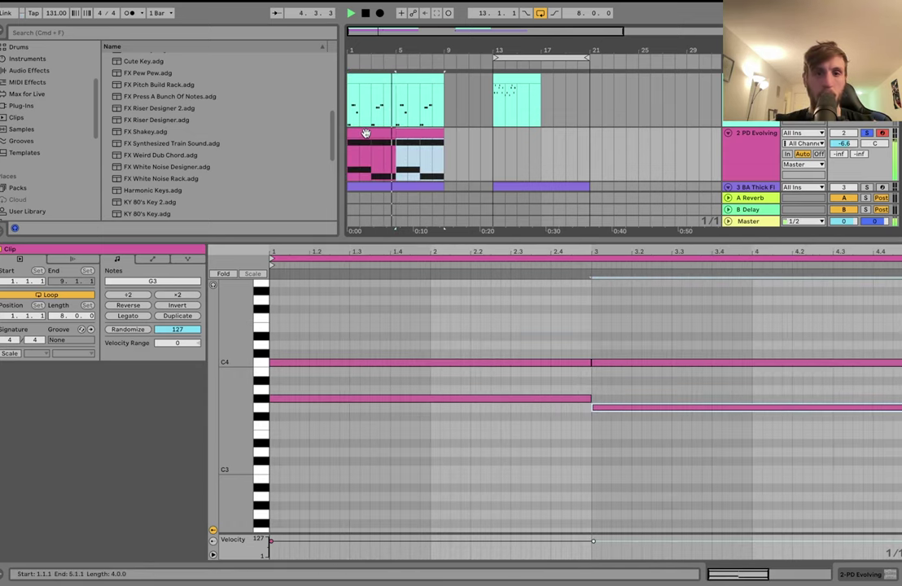
pyautogui.keyDown('shift'); pyautogui.click(366, 132); pyautogui.keyUp('shift')
# Set the PD Evolving track volume to -11.7 dB and add a high-pass Auto Filter to the track.
pyautogui.moveTo(843, 143); pyautogui.dragTo(843, 153)
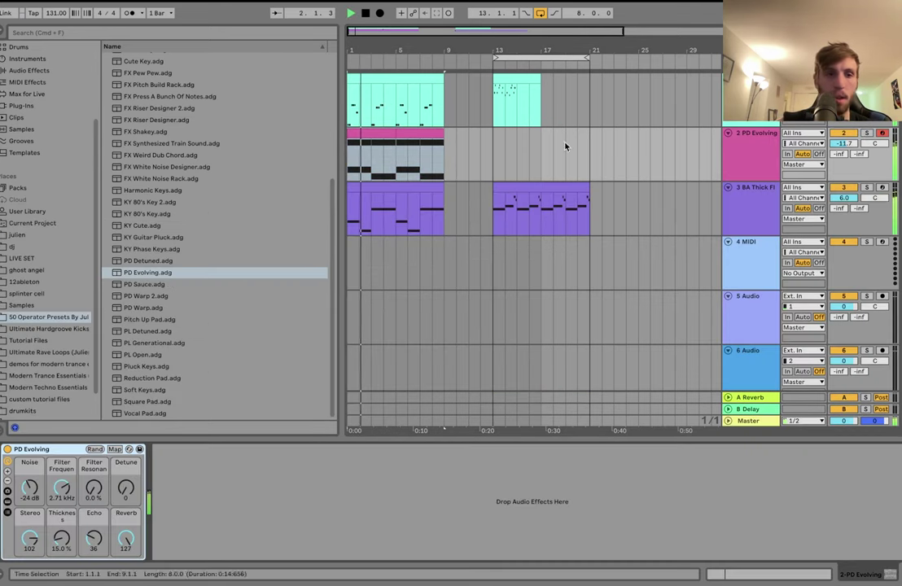
pyautogui.scroll(1, 30, 83)
pyautogui.click(29, 90)
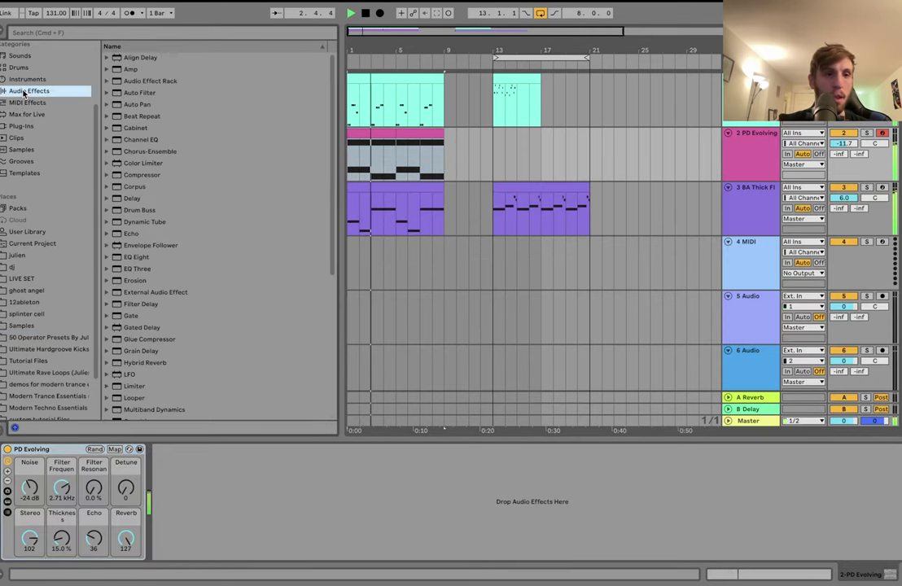
pyautogui.click(129, 93)
pyautogui.doubleClick(129, 95)
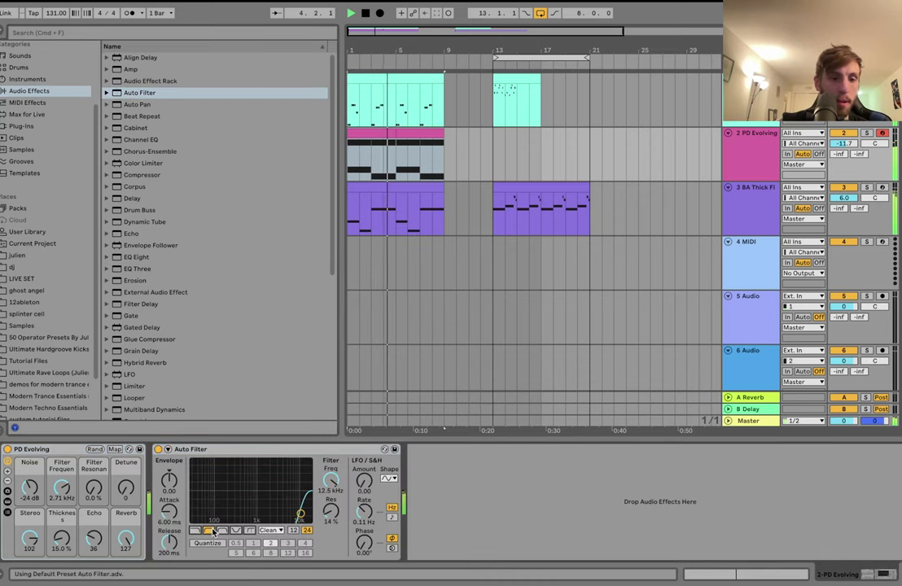
# In bars 3 and 7 of the first melody clip, raise the G2 notes to G#2 and lower the closing G#2 notes to G2.
pyautogui.doubleClick(383, 80)
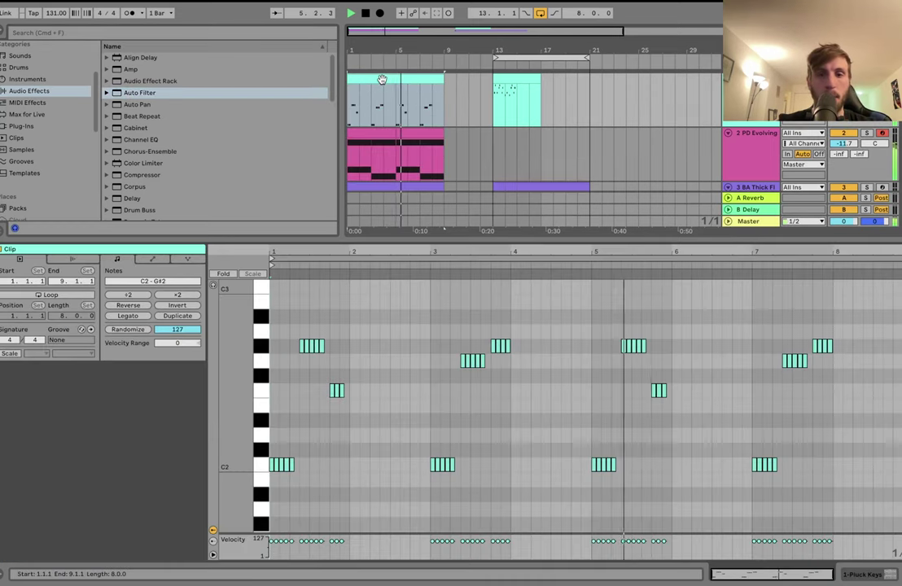
pyautogui.press('space')
pyautogui.press('space')
pyautogui.moveTo(451, 346); pyautogui.dragTo(535, 342)
pyautogui.press('Up')
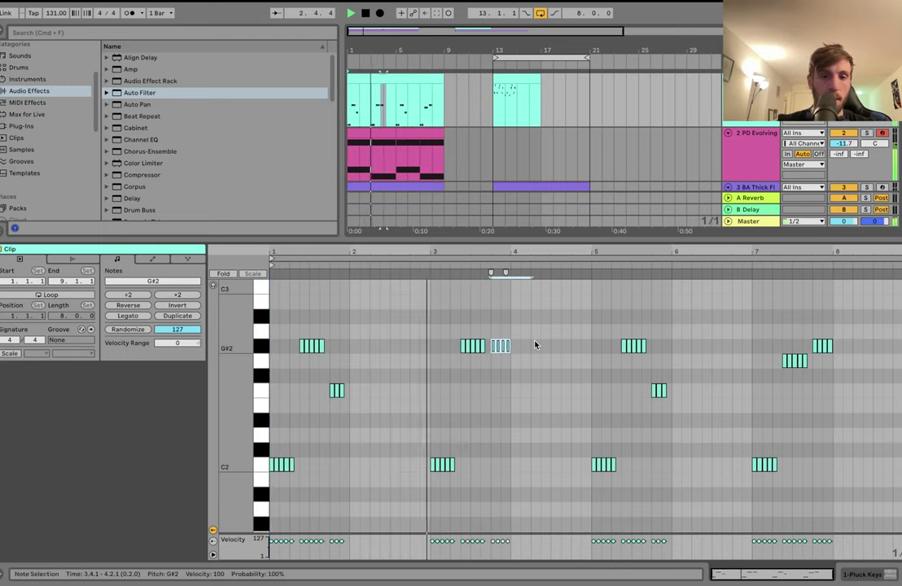
pyautogui.press('Down')
pyautogui.click(795, 361)
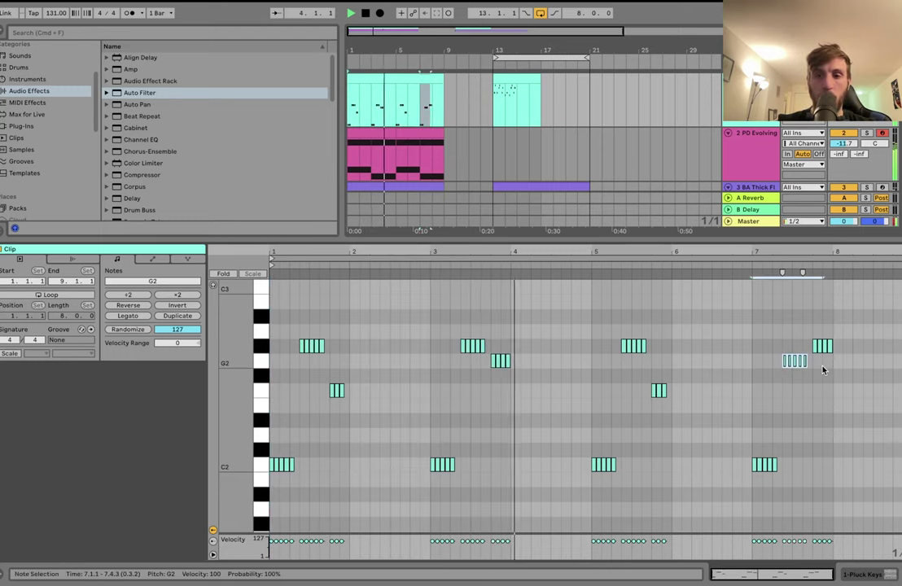
pyautogui.press('Up')
pyautogui.click(823, 346)
pyautogui.press('Down')
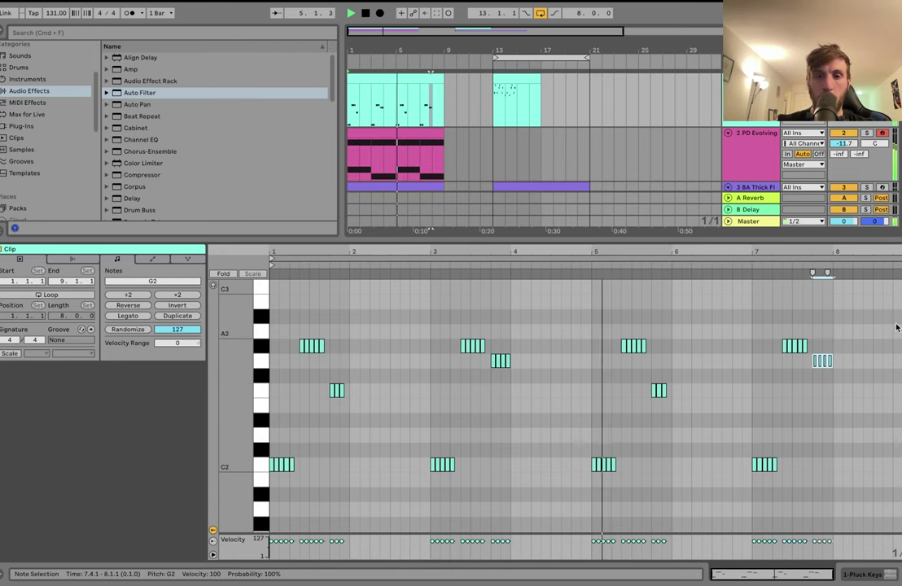
# Stop playback, open the first PD Evolving clip, examine its G#3 and G3 notes and play the chords soloed.
pyautogui.hotkey('shift', 'Tab')
pyautogui.press('space')
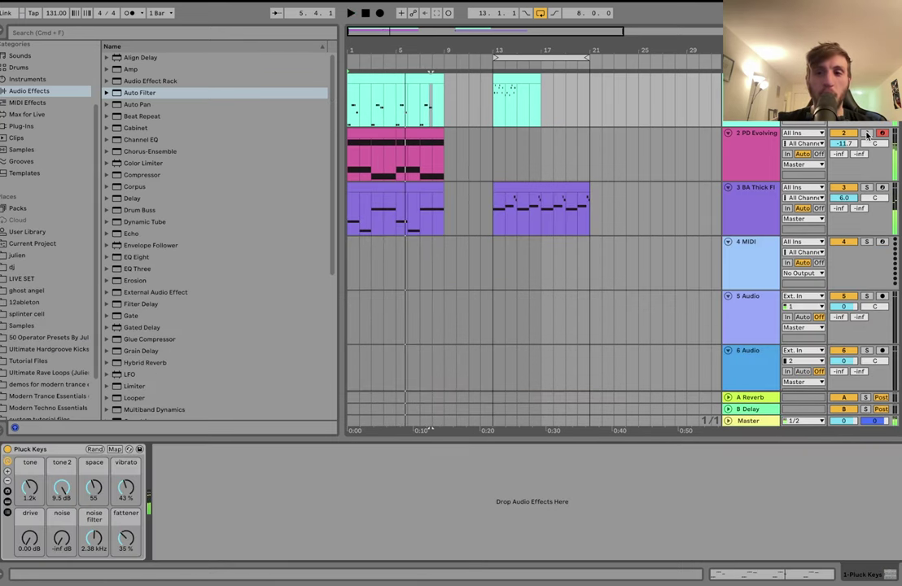
pyautogui.doubleClick(380, 138)
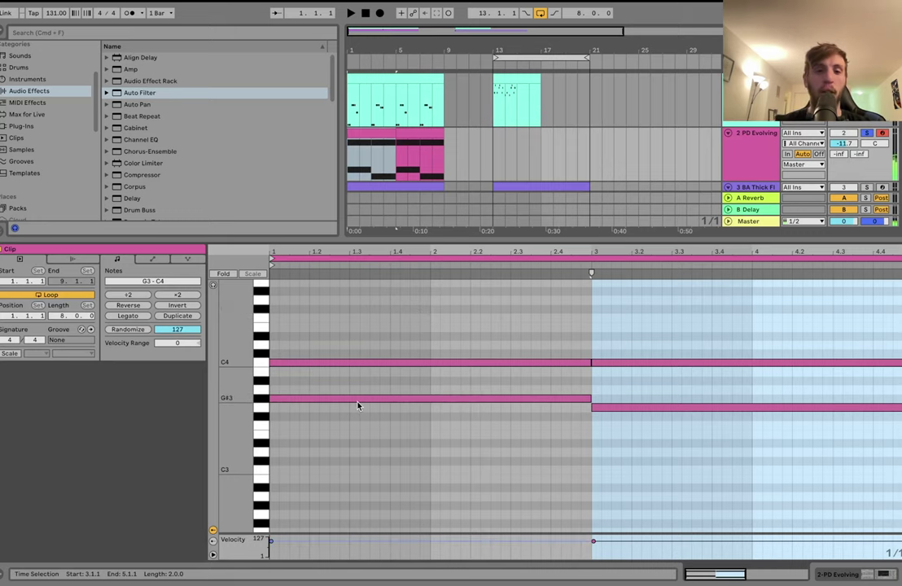
pyautogui.click(423, 397)
pyautogui.click(640, 410)
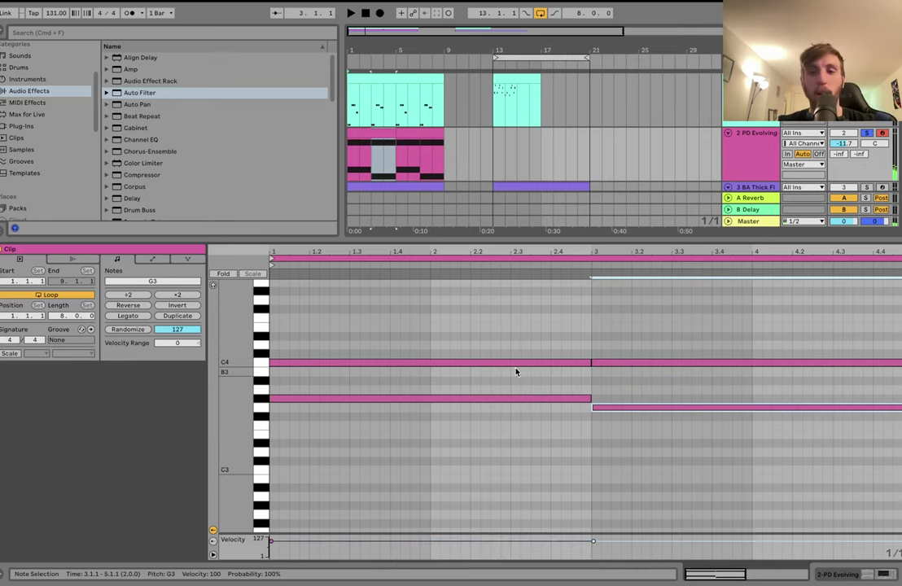
pyautogui.press('space')
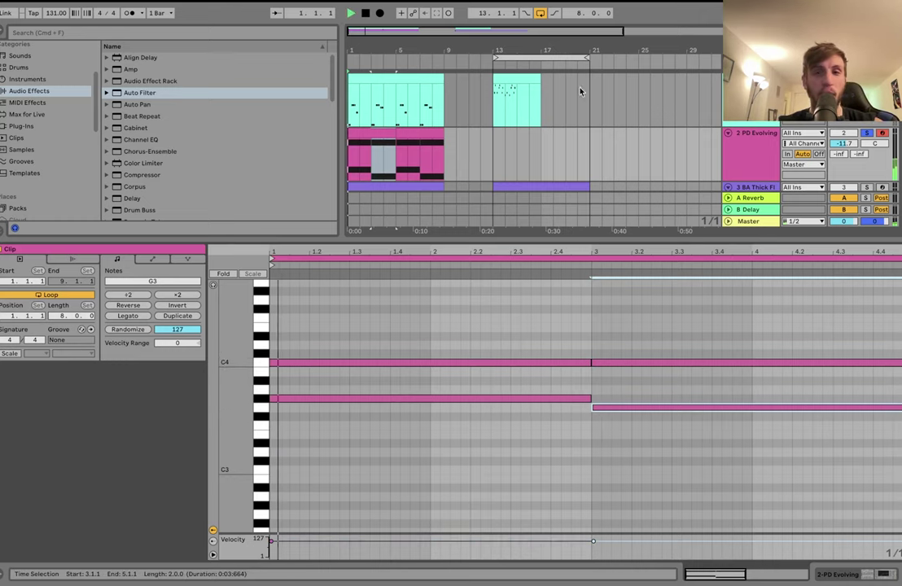
# Display the PD Evolving track's devices and mute the track.
pyautogui.click(750, 146)
pyautogui.click(751, 146)
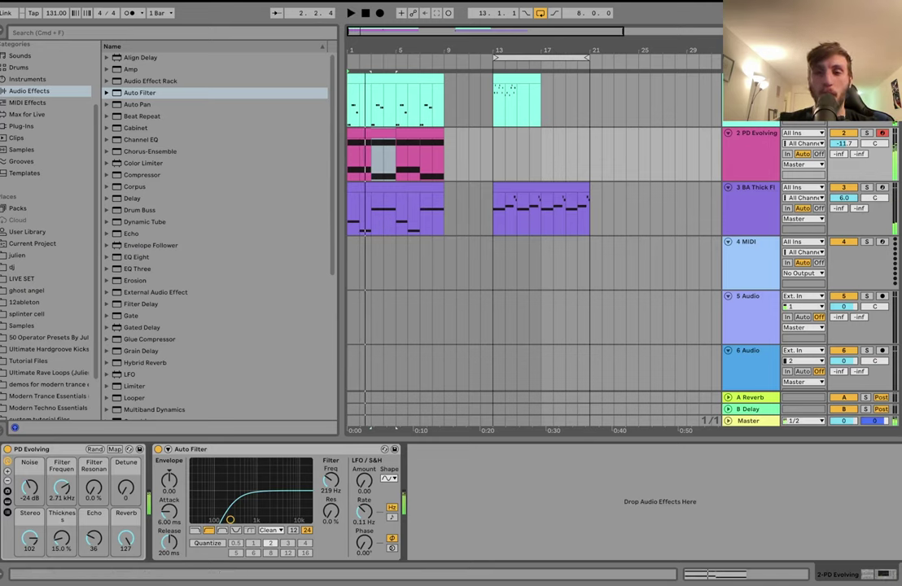
pyautogui.moveTo(841, 140); pyautogui.dragTo(841, 135)
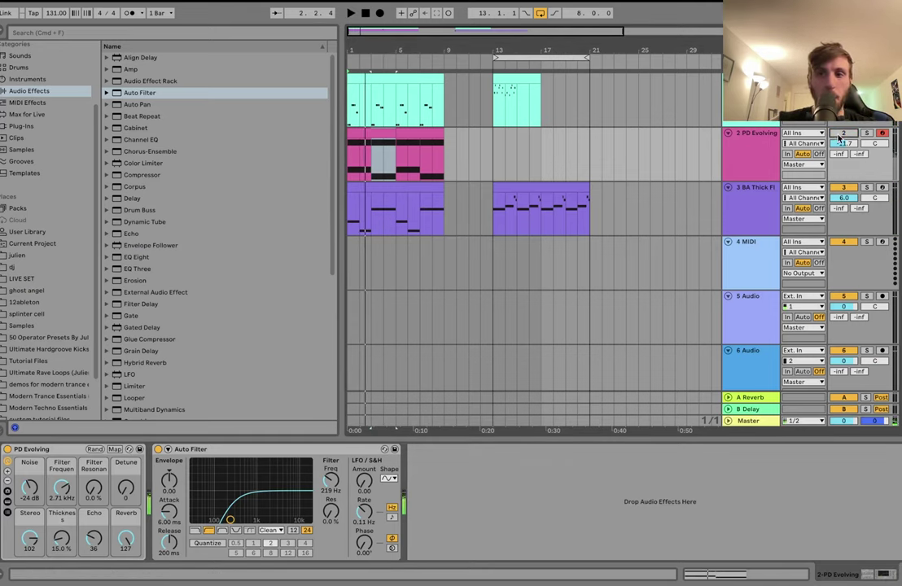
# Play the arrangement from the start and set the PD Evolving track volume to -11.9 dB.
pyautogui.press('space')
pyautogui.moveTo(842, 143); pyautogui.dragTo(842, 145)
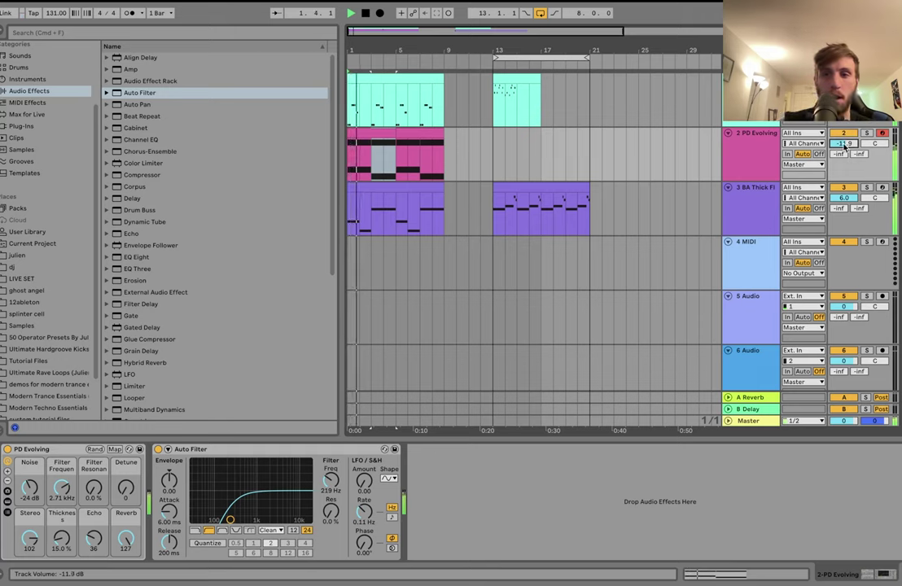
pyautogui.click(740, 176)
pyautogui.click(365, 133)
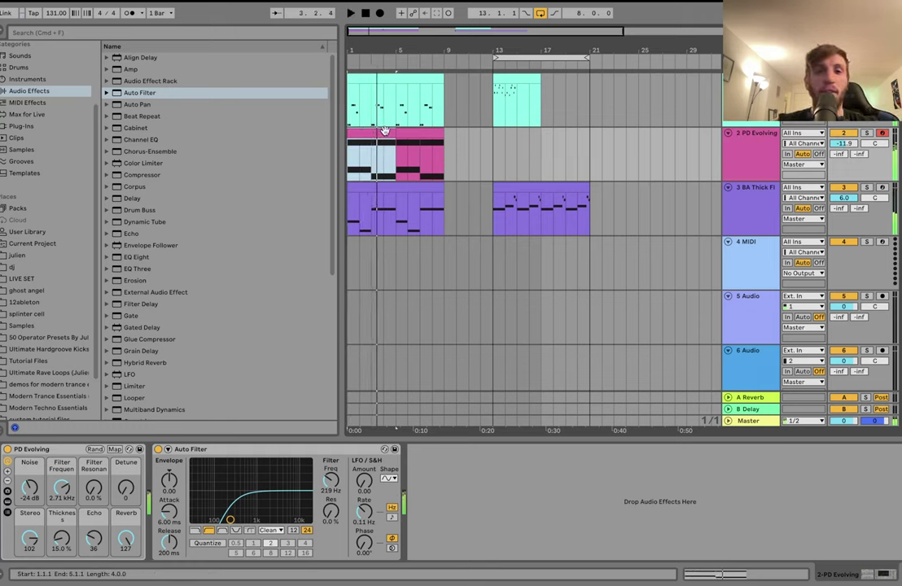
# Create a four-bar PD Evolving clip at bar 13 with long consecutive C5, E5 and D#5 notes, starting at 1, 3 and 4.3.
pyautogui.moveTo(495, 155); pyautogui.dragTo(534, 158)
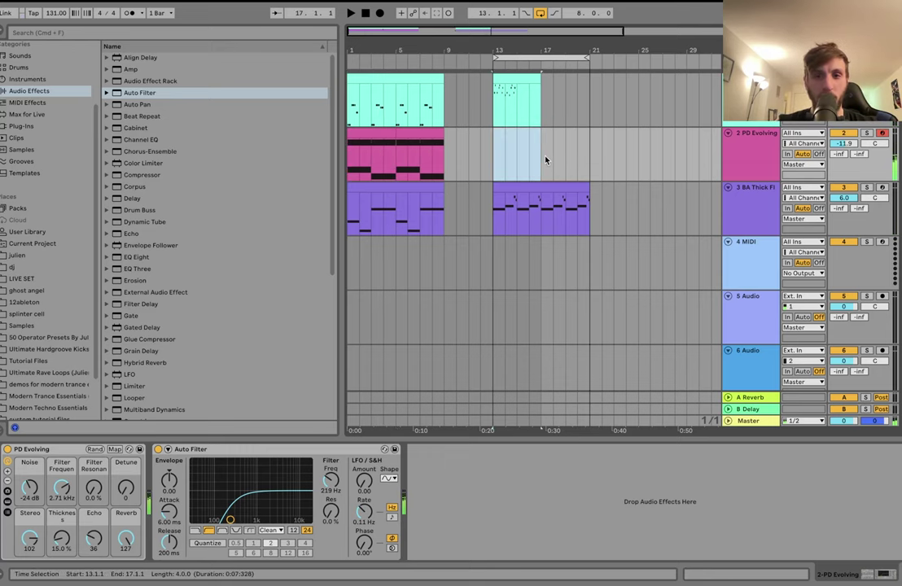
pyautogui.doubleClick(546, 159)
pyautogui.moveTo(234, 388); pyautogui.dragTo(238, 387)
pyautogui.doubleClick(271, 355)
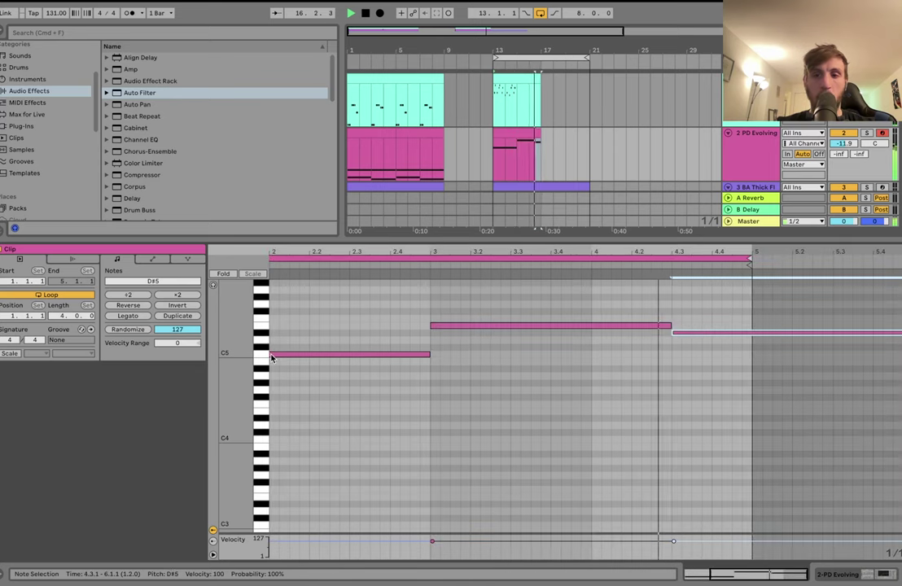
pyautogui.press('space')
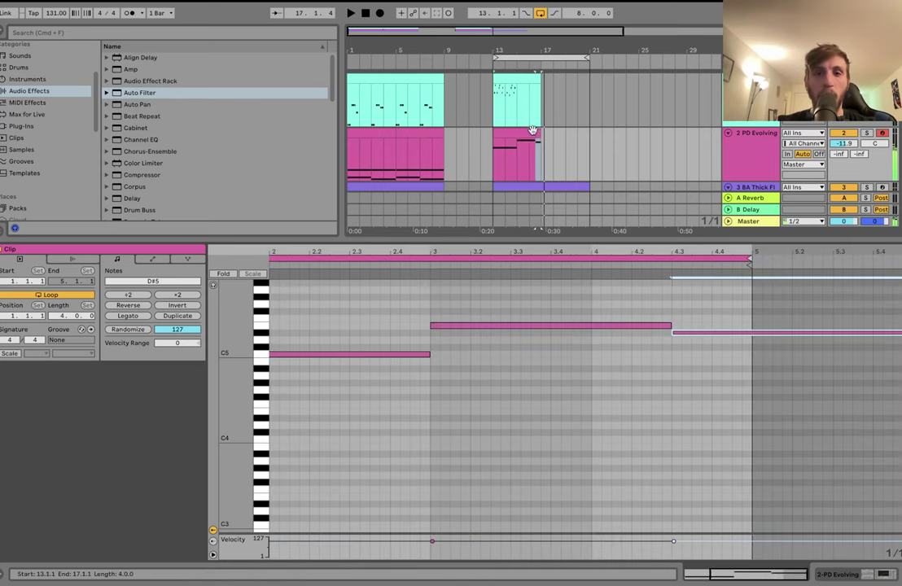
# Duplicate bars 13–15 of the Pluck Keys melody, and duplicate bars 13–17 of both Pluck Keys and PD Evolving to bar 17.
pyautogui.click(533, 130)
pyautogui.moveTo(515, 106); pyautogui.dragTo(495, 108)
pyautogui.press('super+d')
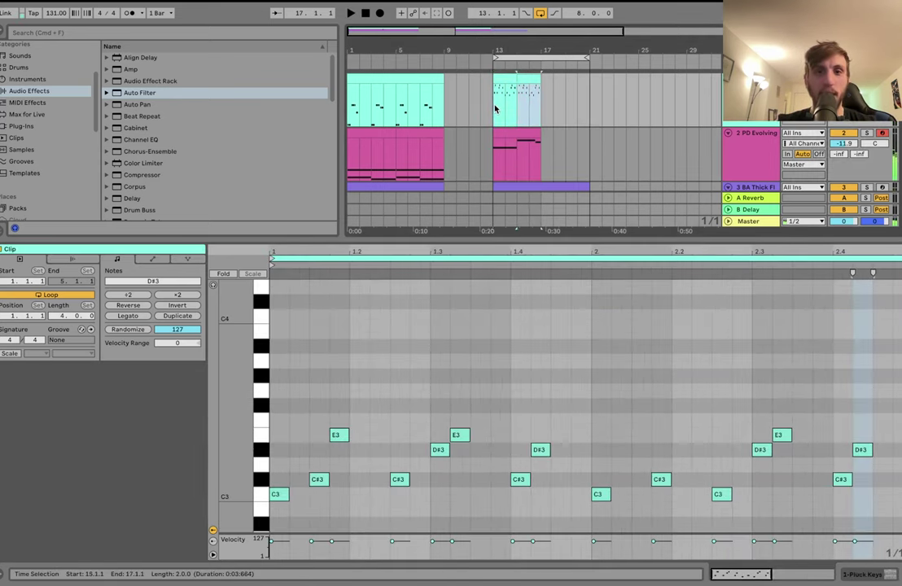
pyautogui.keyDown('shift'); pyautogui.click(495, 153); pyautogui.keyUp('shift')
pyautogui.press('super+d')
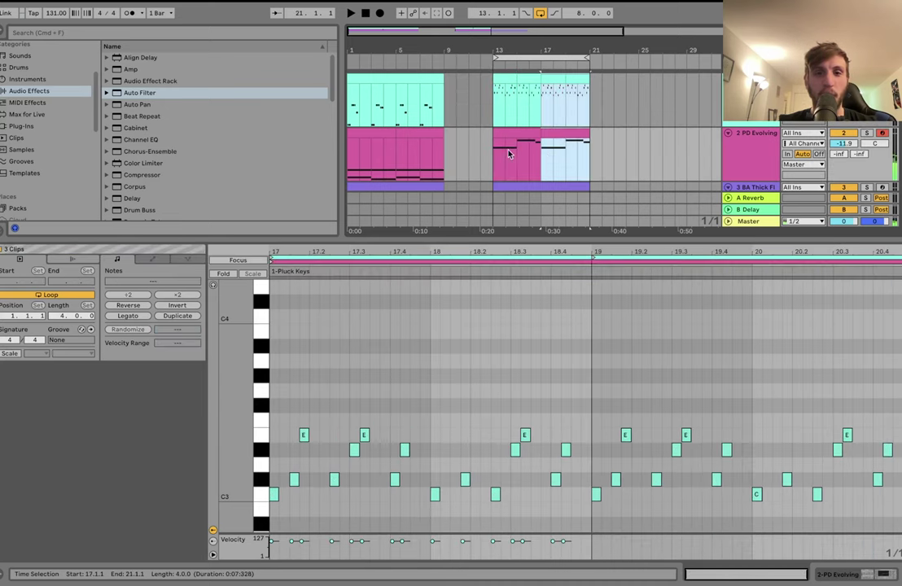
# Add a sustained G5 note across all four bars of the PD Evolving clip at bar 13 and play it.
pyautogui.click(500, 154)
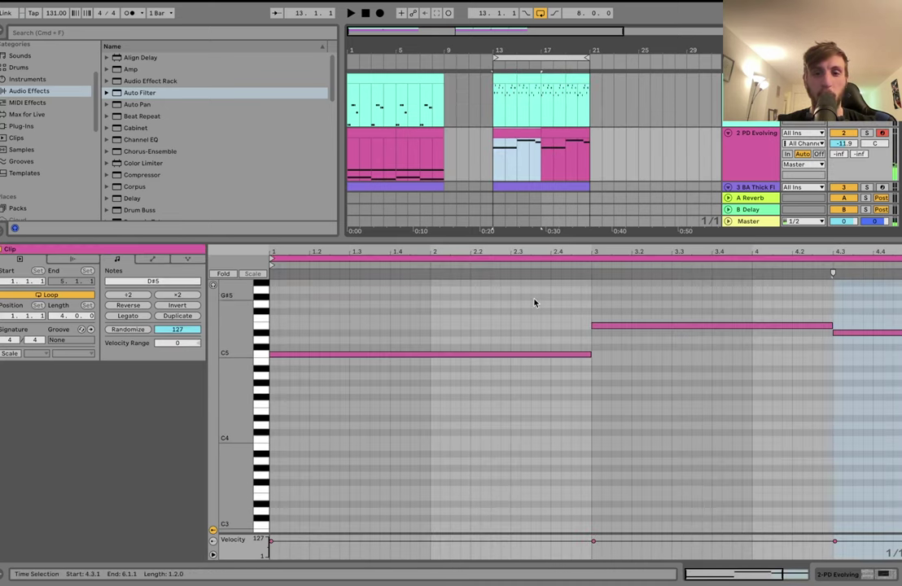
pyautogui.press('space')
pyautogui.press('-')
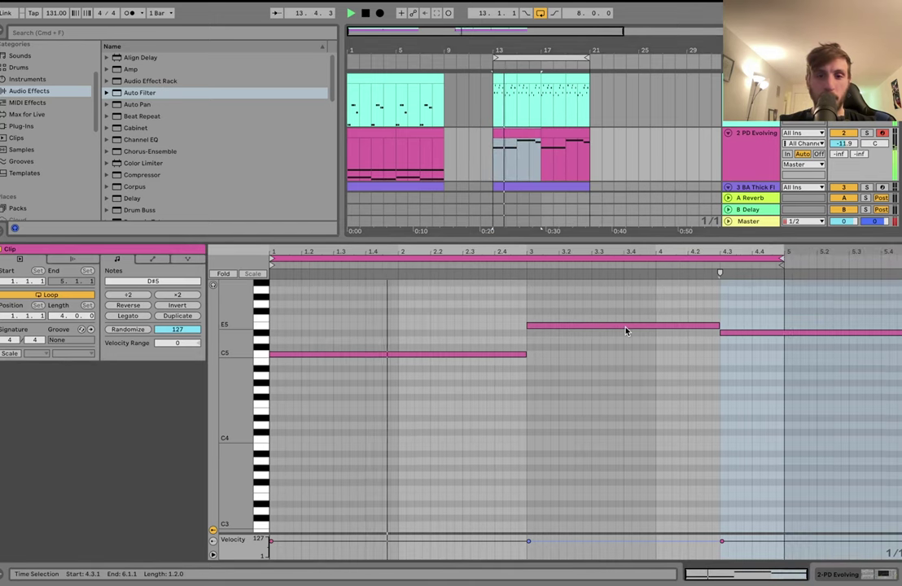
pyautogui.press('space')
pyautogui.doubleClick(275, 309)
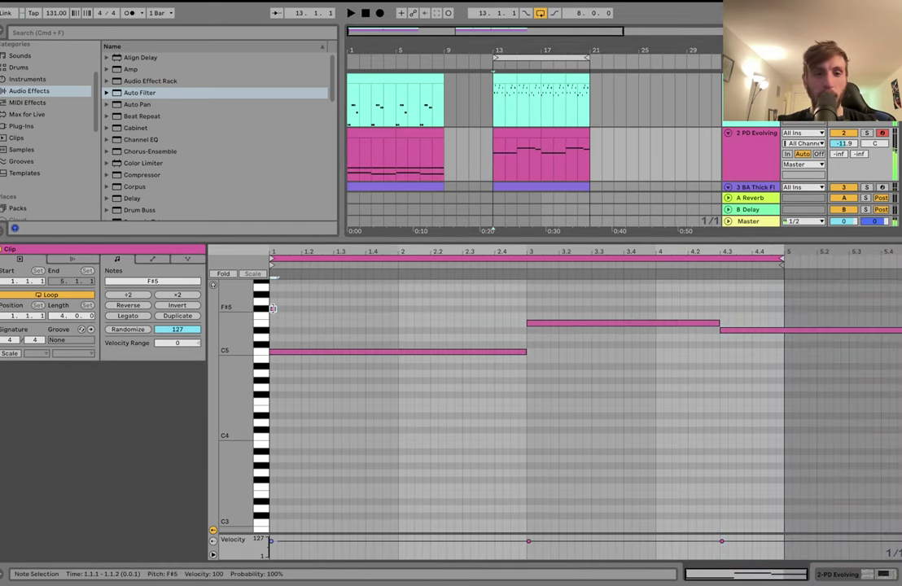
pyautogui.moveTo(274, 310); pyautogui.dragTo(783, 316)
pyautogui.press('space')
pyautogui.press('Up')
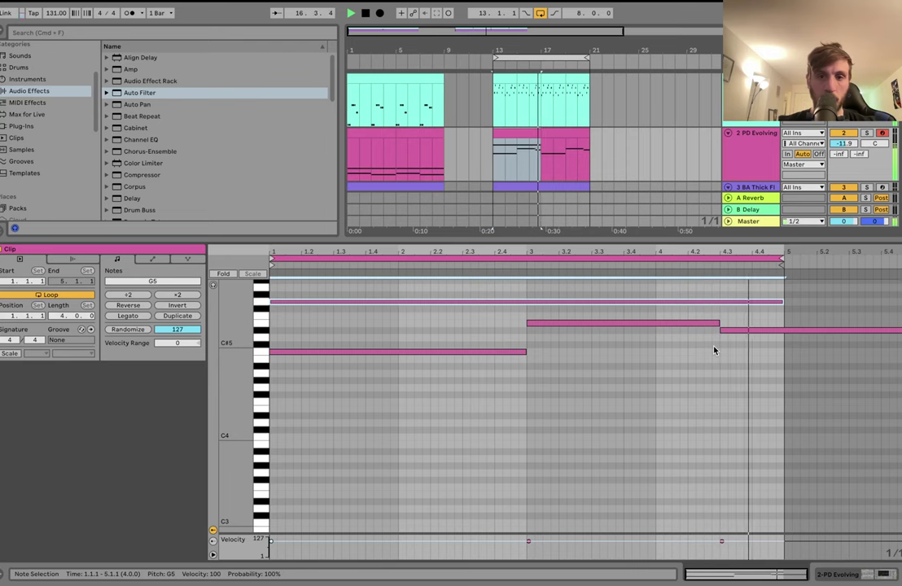
# Review the PD Evolving clip at bar 17 during playback, stop, and display the track's devices.
pyautogui.click(509, 125)
pyautogui.click(562, 151)
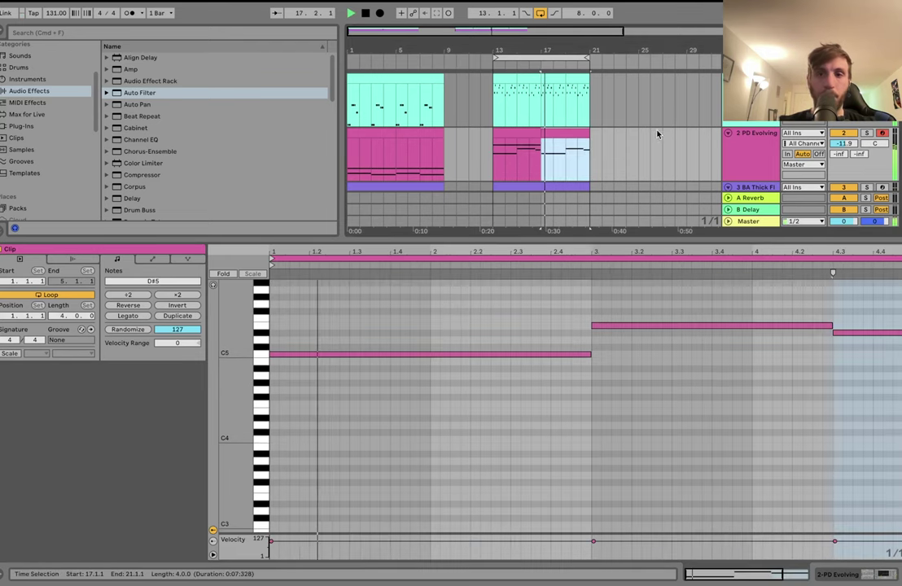
pyautogui.click(754, 163)
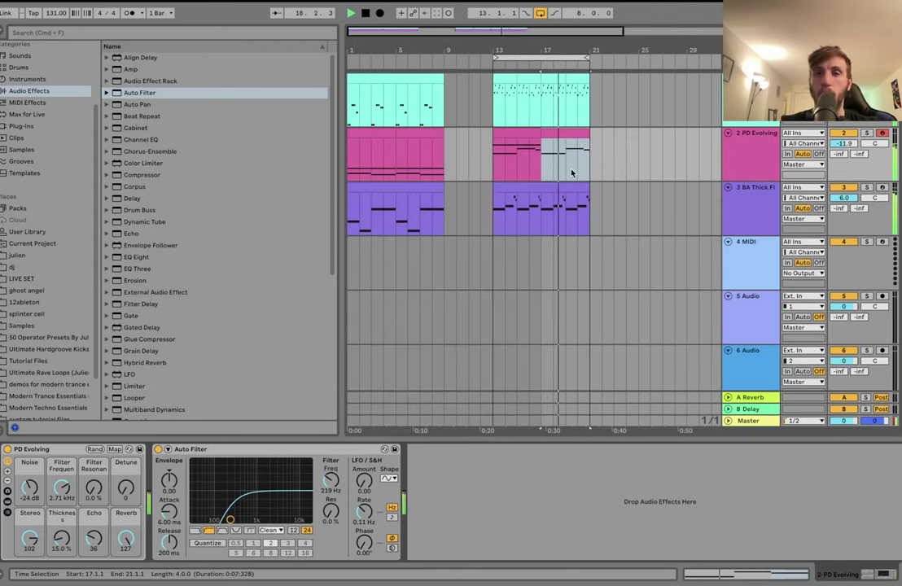
pyautogui.click(571, 136)
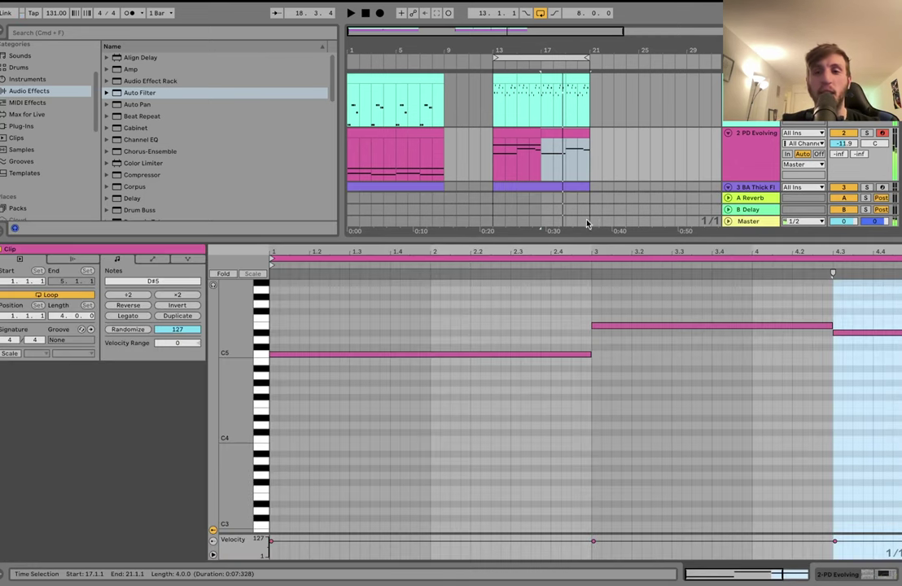
pyautogui.click(761, 141)
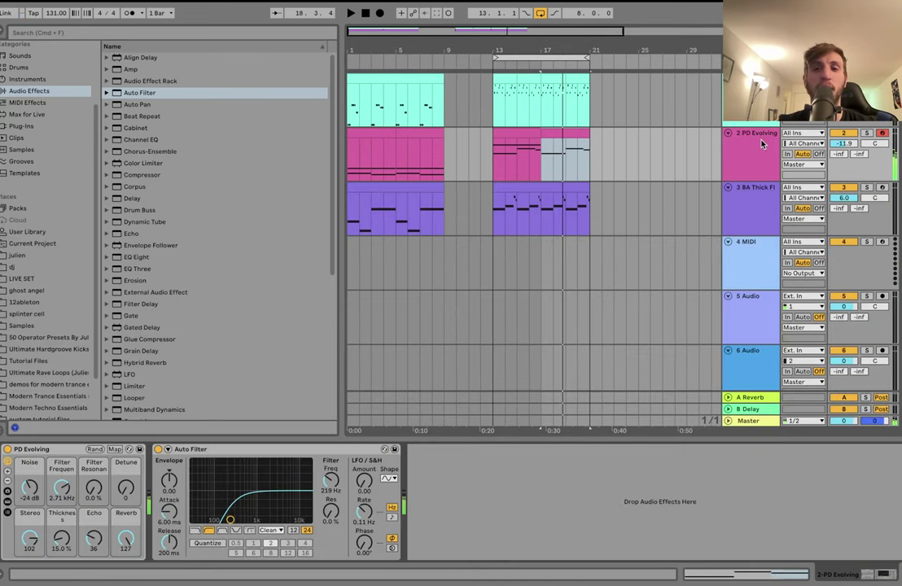
# Open the bass clip at bar 13 to examine its notes, and display the bass track's devices.
pyautogui.click(519, 147)
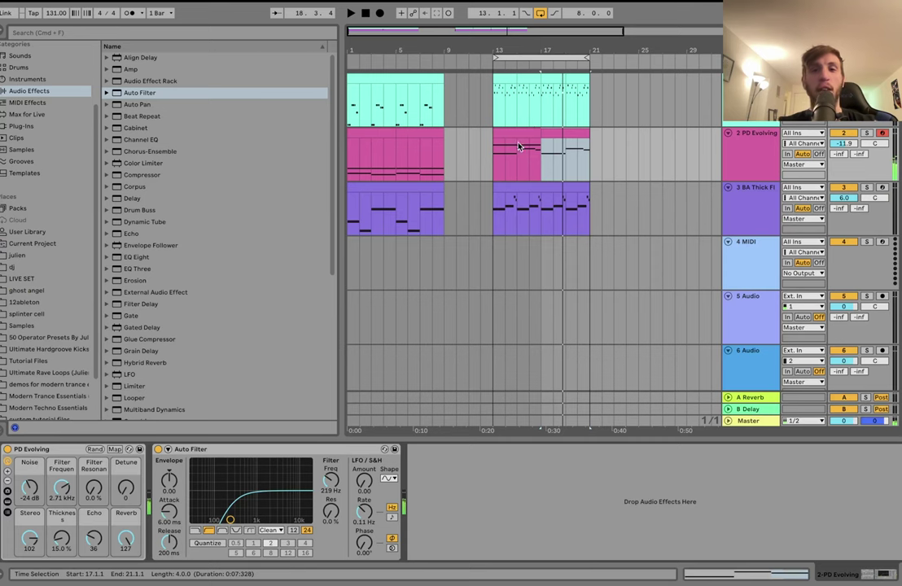
pyautogui.click(519, 184)
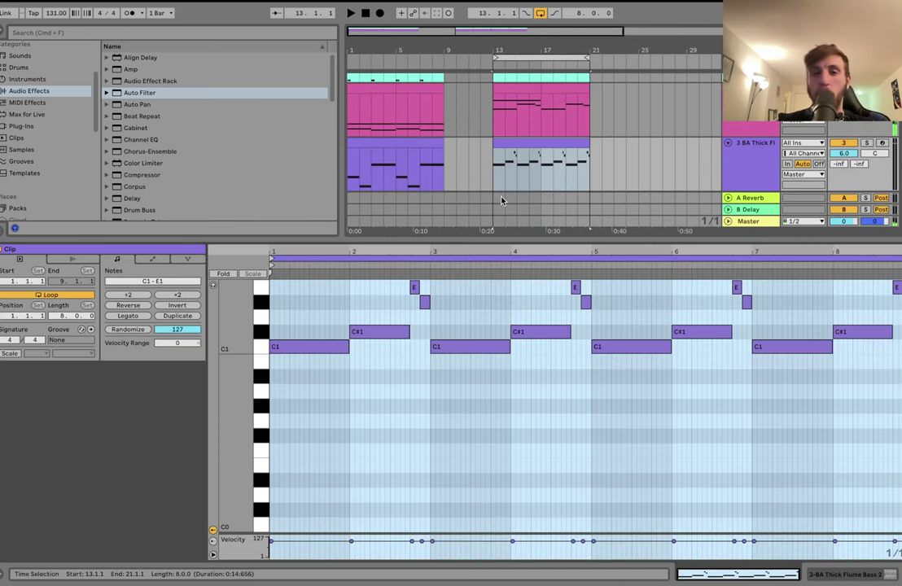
pyautogui.click(760, 163)
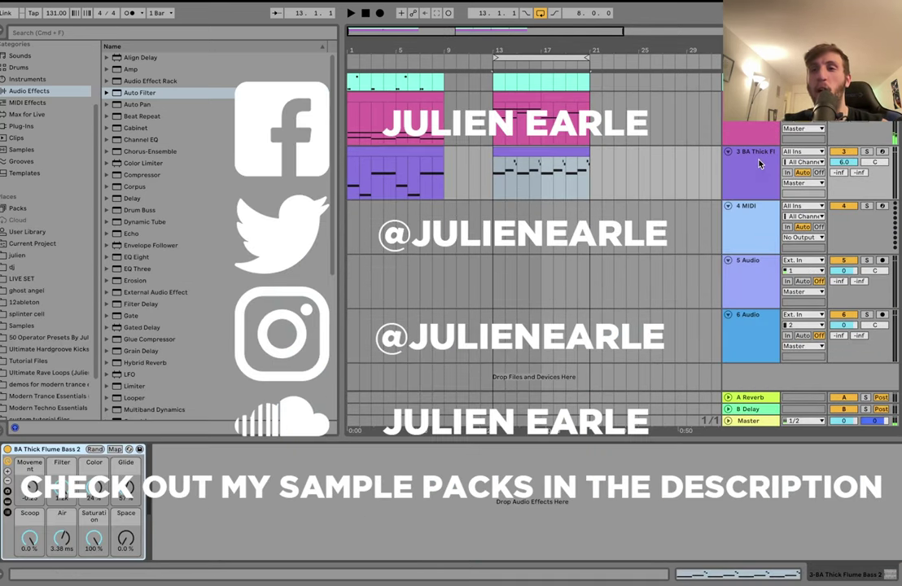
# Display the PD Evolving track's devices and open the 50 Operator Presets folder in the browser.
pyautogui.scroll(2, 761, 164)
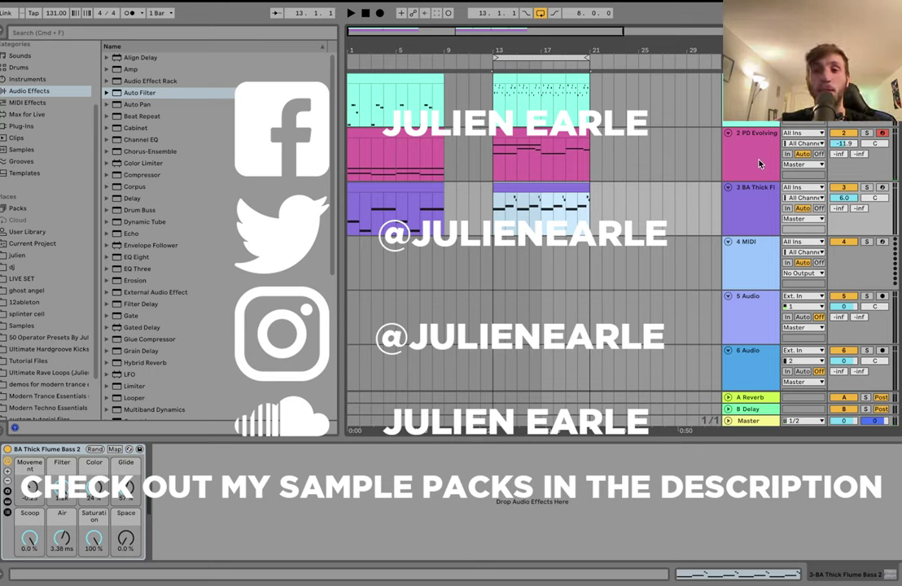
pyautogui.click(759, 164)
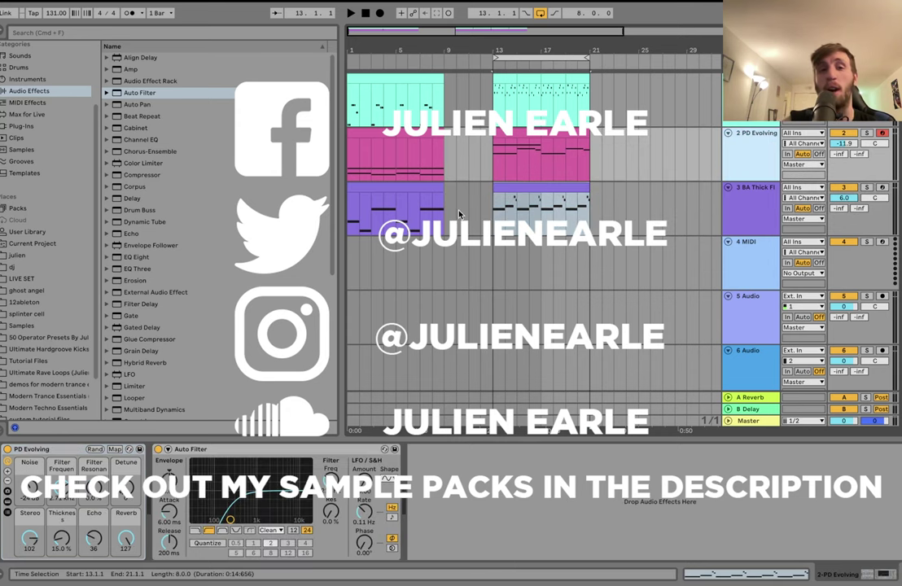
pyautogui.click(27, 339)
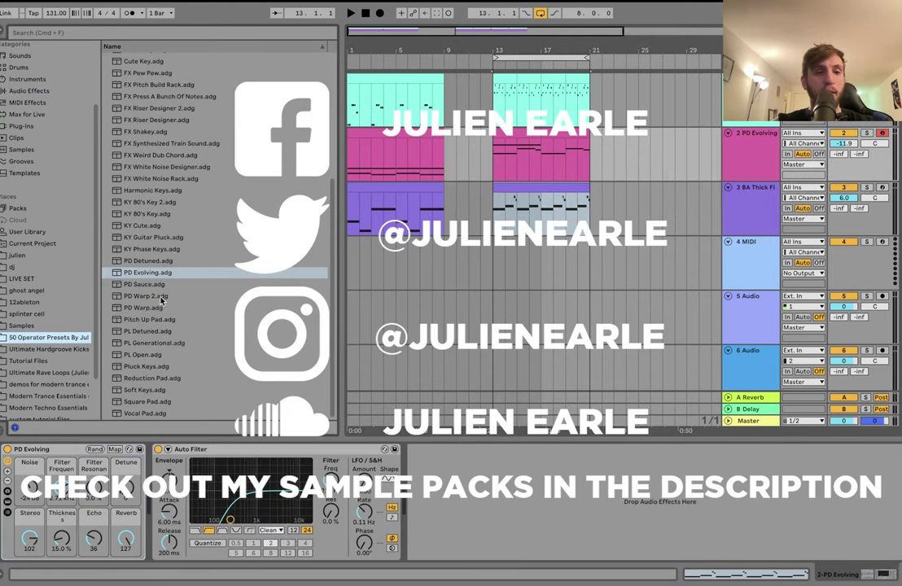